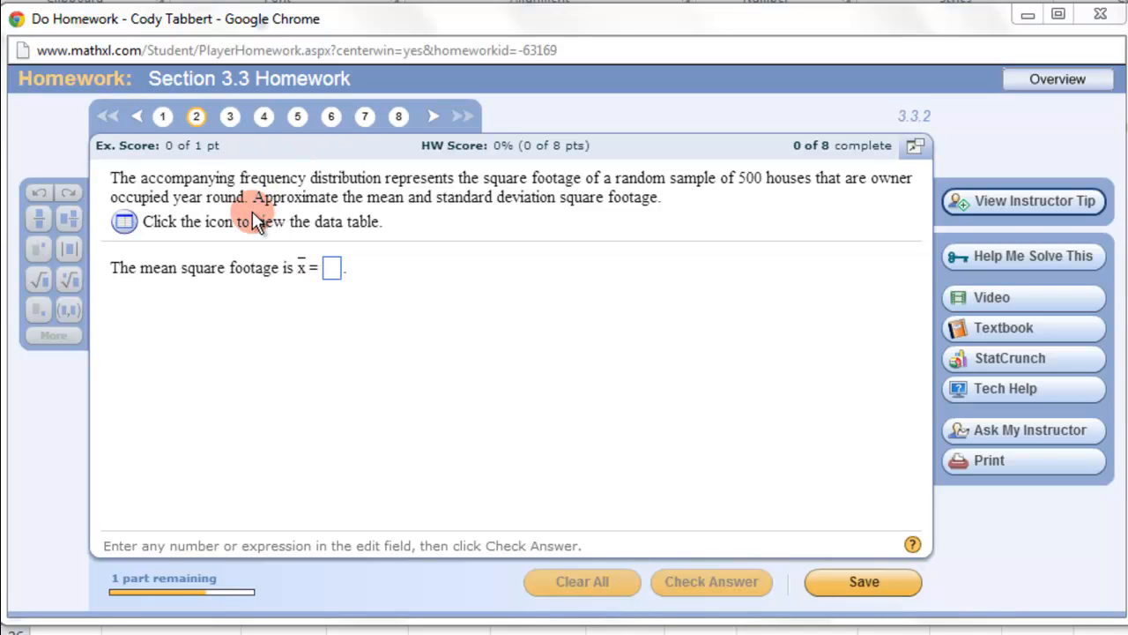
Step: Open the Housing Data table of question 2, copy the table to the clipboard and close the data window
left_click(162, 118)
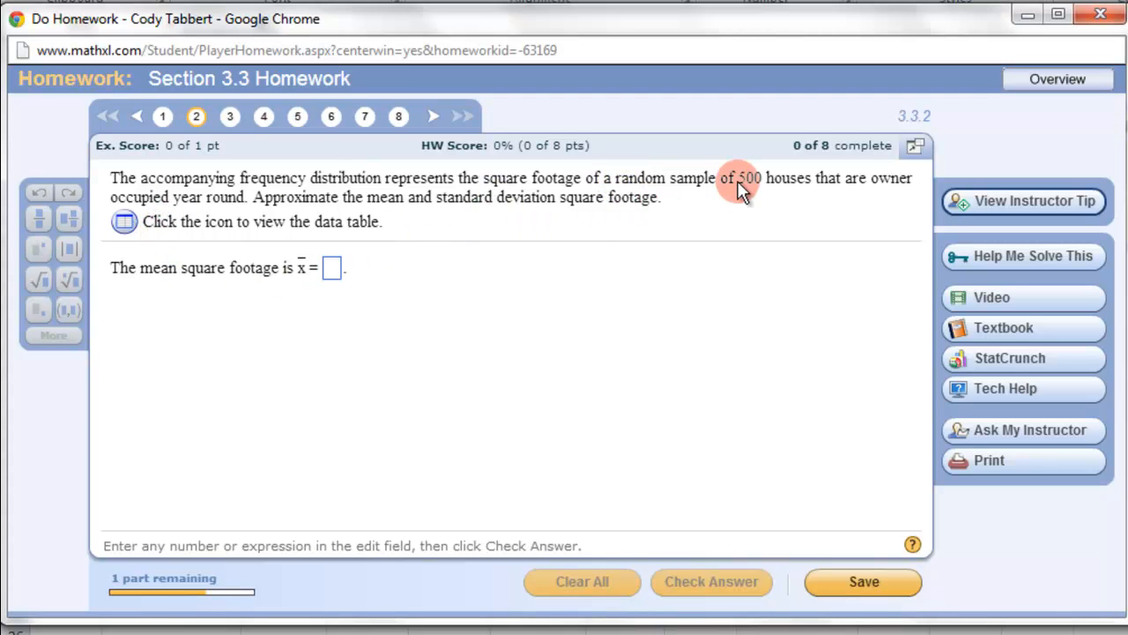
left_click(124, 222)
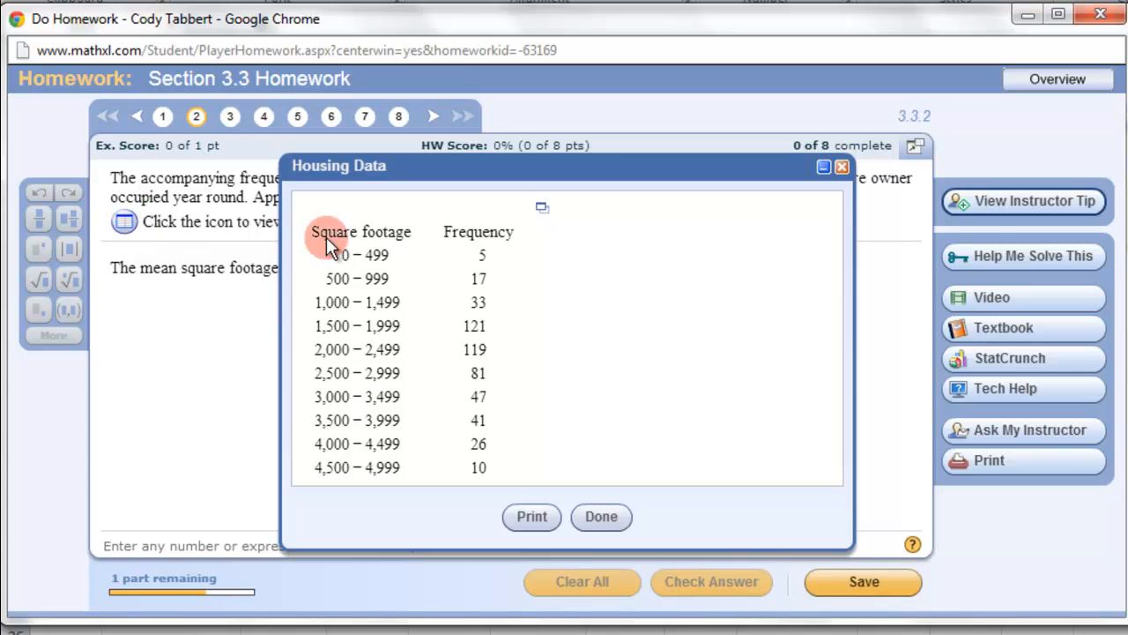
left_click(539, 208)
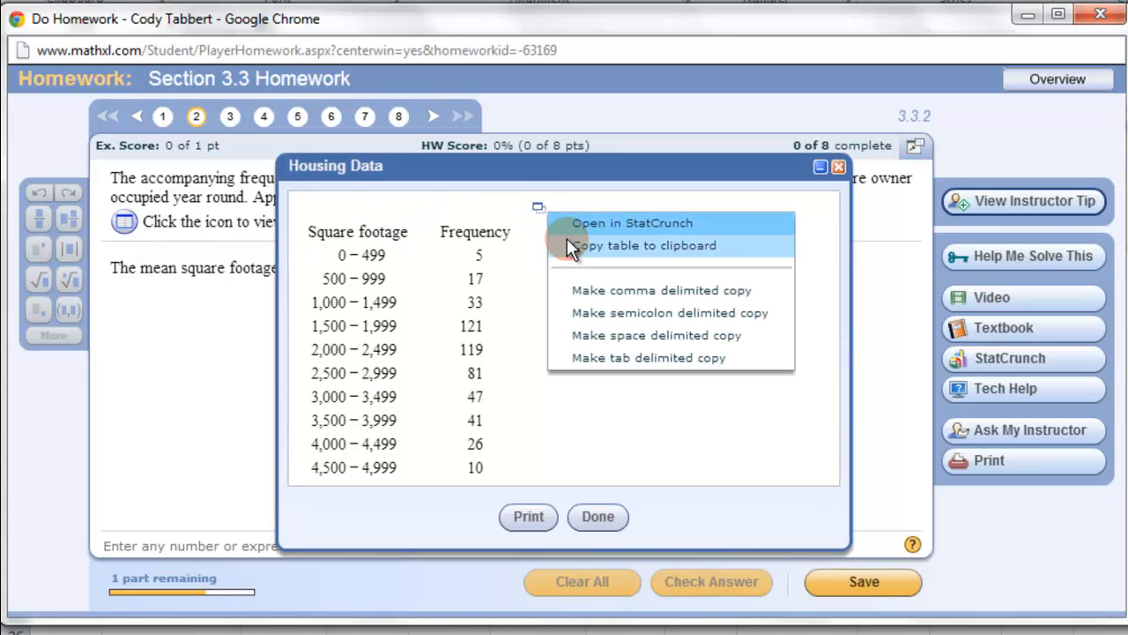
left_click(567, 244)
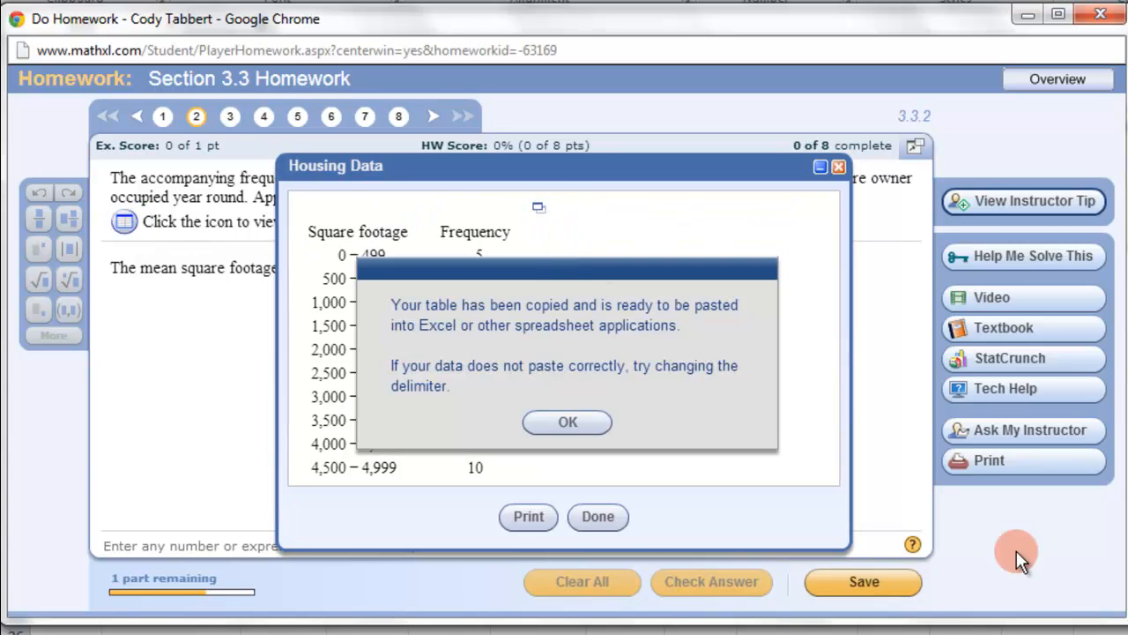
left_click(568, 419)
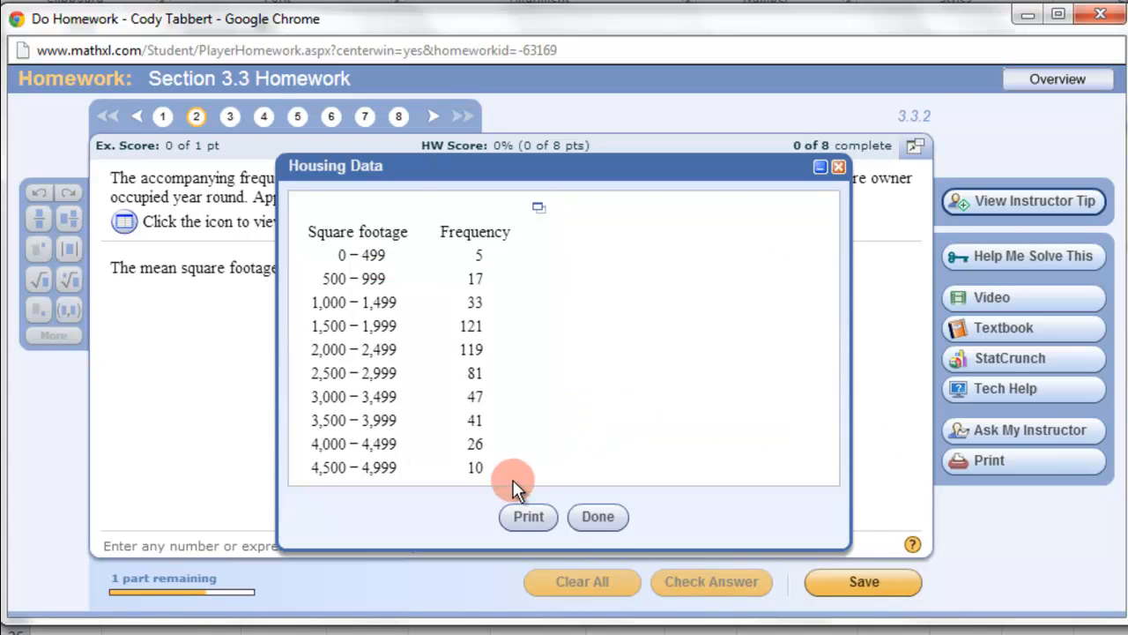
left_click(606, 517)
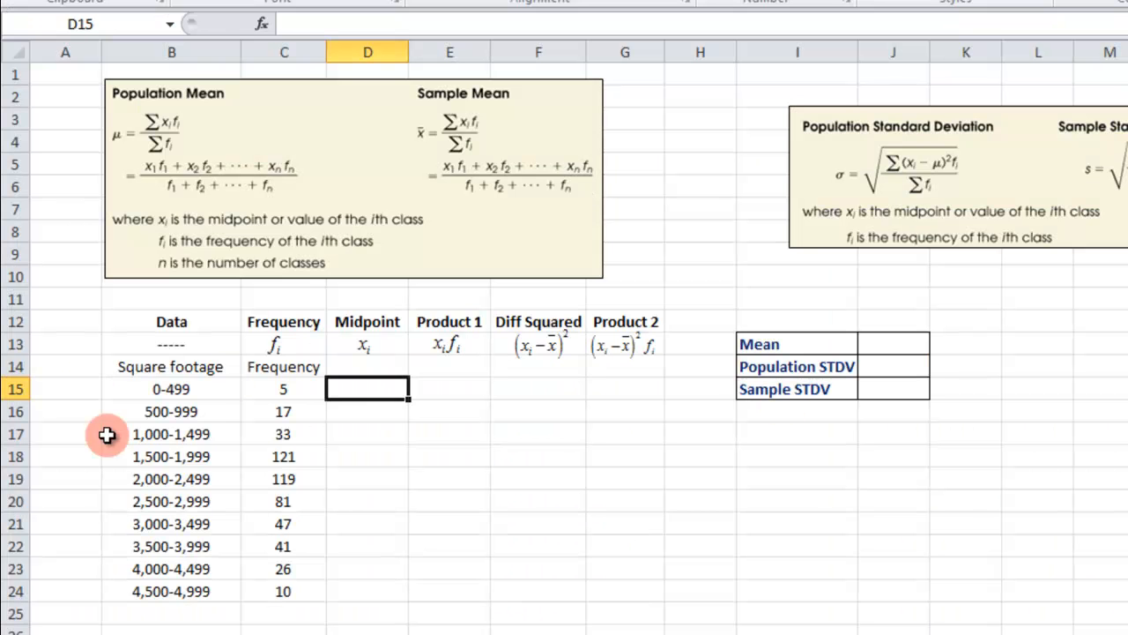
Step: Move the standard deviation formulas picture closer to the mean formulas picture so both of its formulas are in view
left_click(169, 390)
scroll(173, 371, "down", 1)
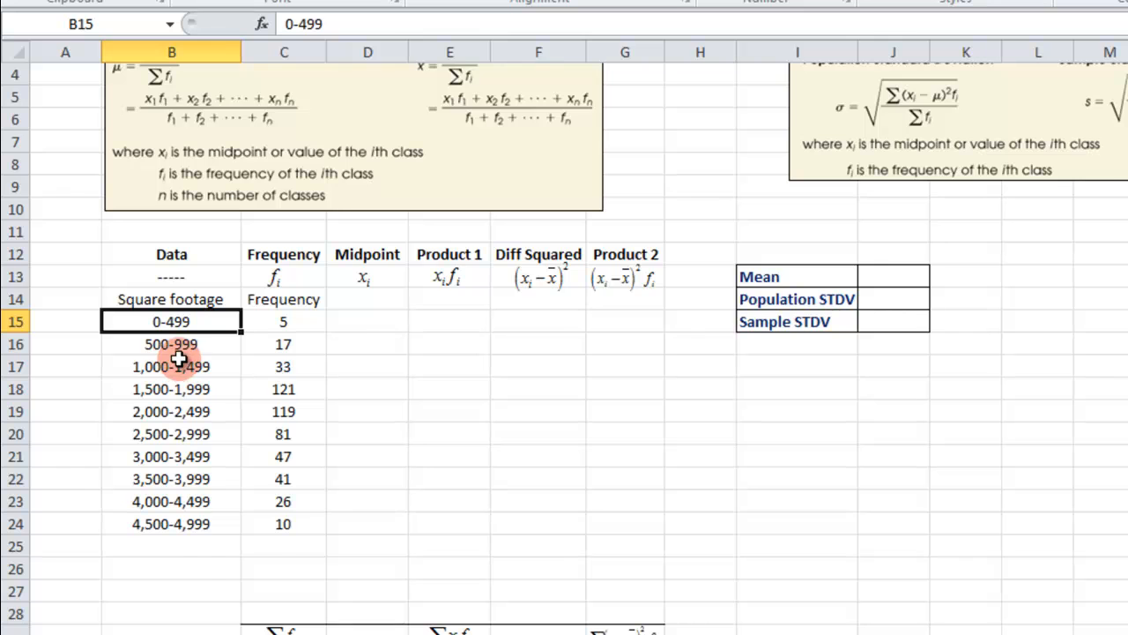
scroll(179, 360, "up", 1)
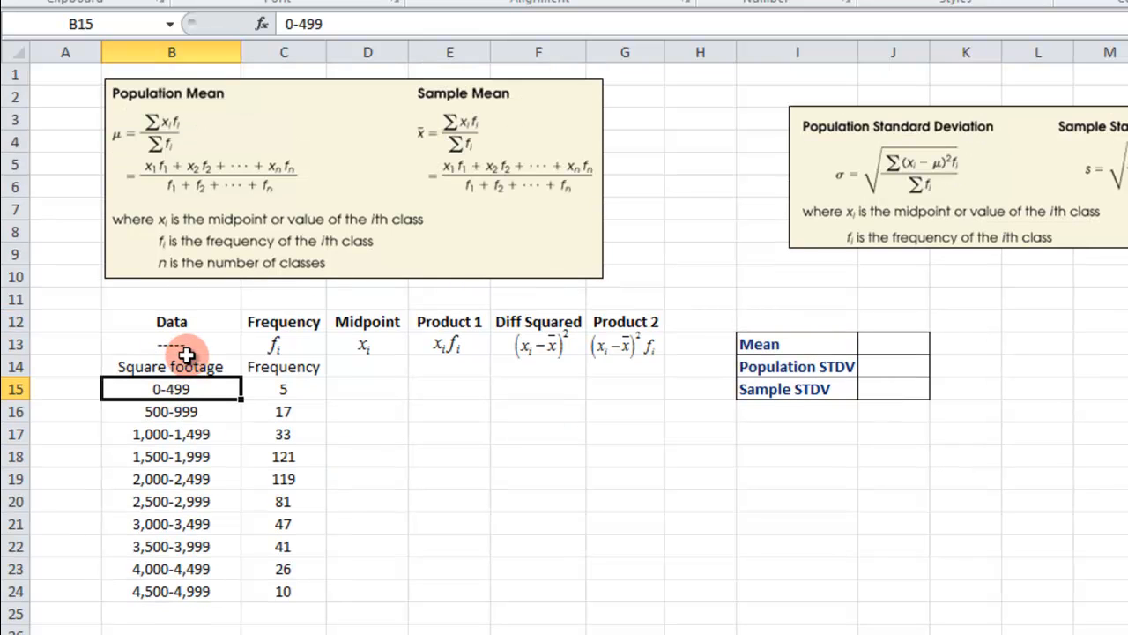
left_click_drag(926, 182, 767, 176)
left_click(674, 279)
Step: Examine the table's column headings, the sum cells, the mean and standard deviation formulas, and the result cells J13 to J15
scroll(339, 401, "down", 3)
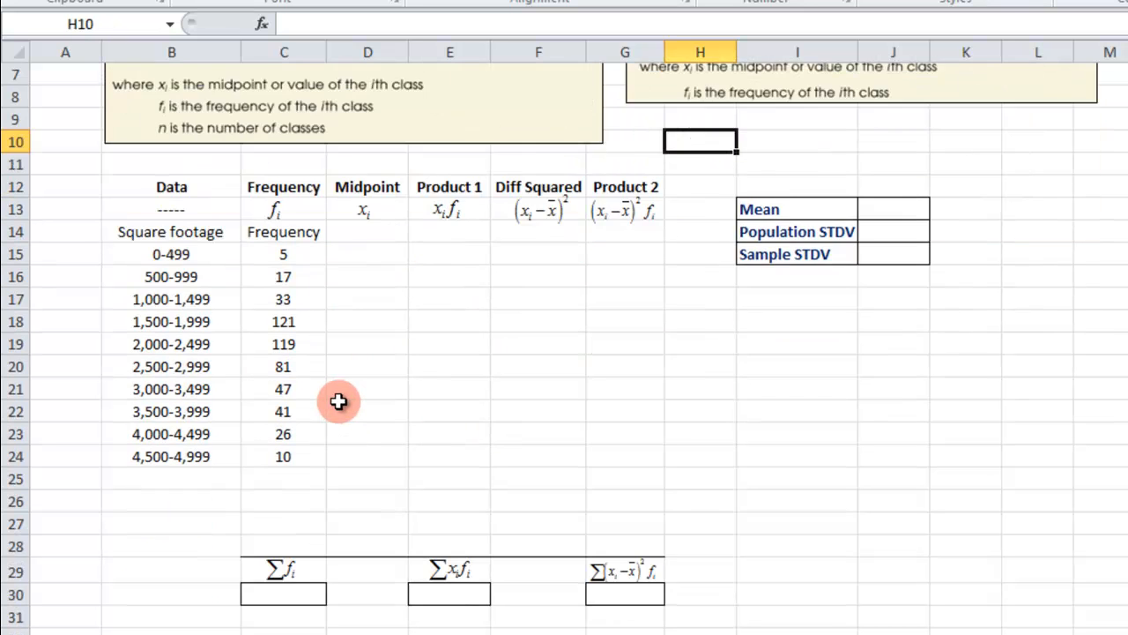
scroll(338, 402, "up", 3)
scroll(339, 402, "down", 2)
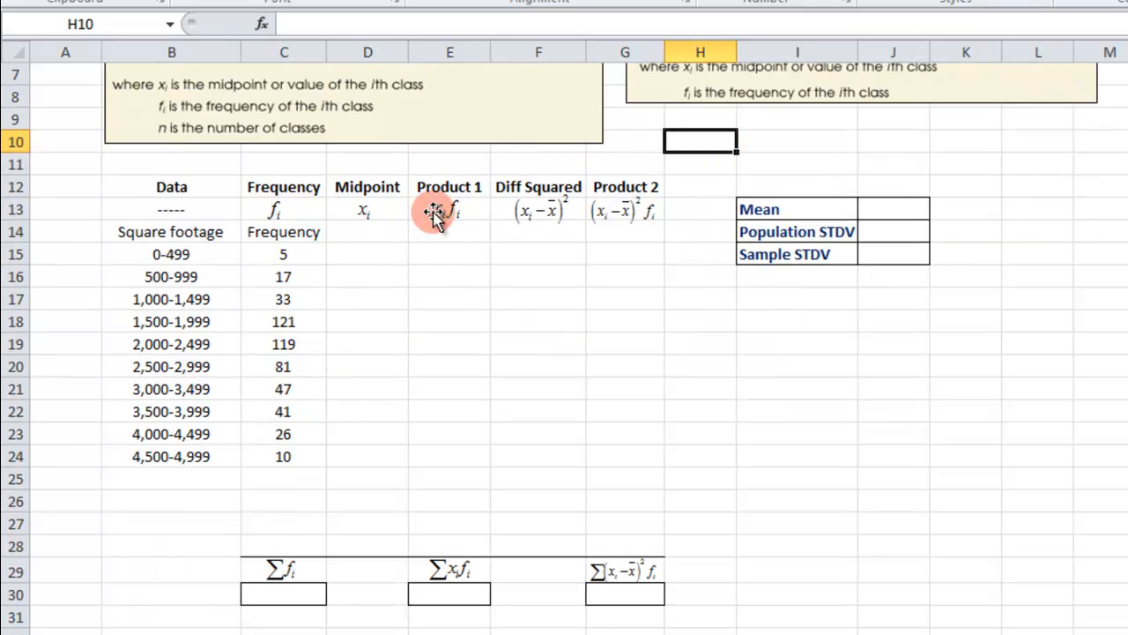
left_click(548, 212)
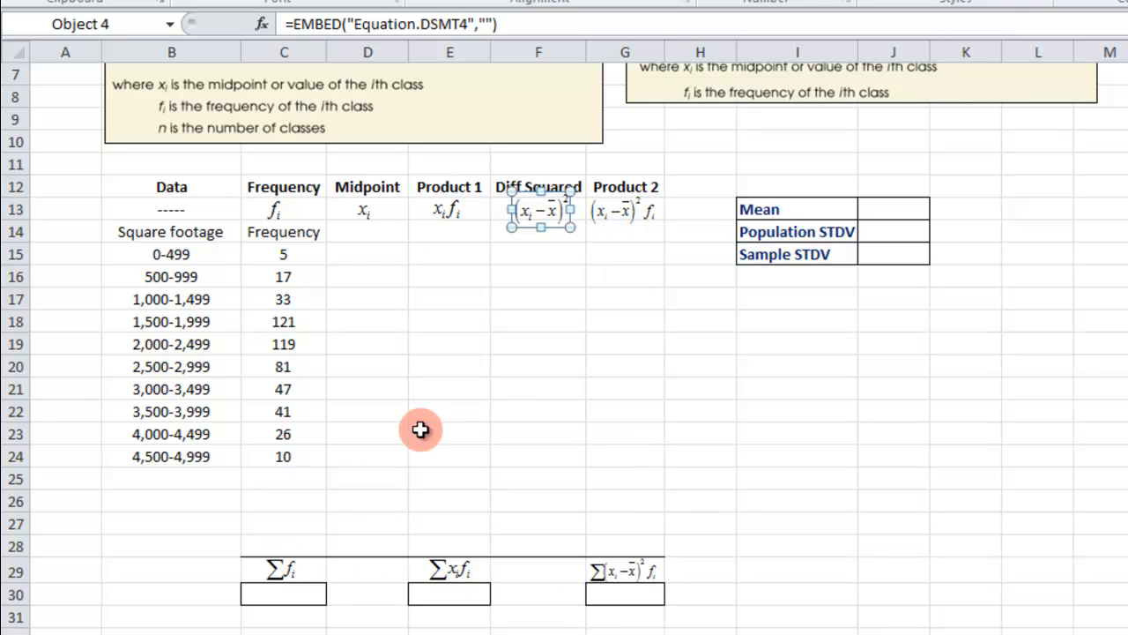
left_click(506, 406)
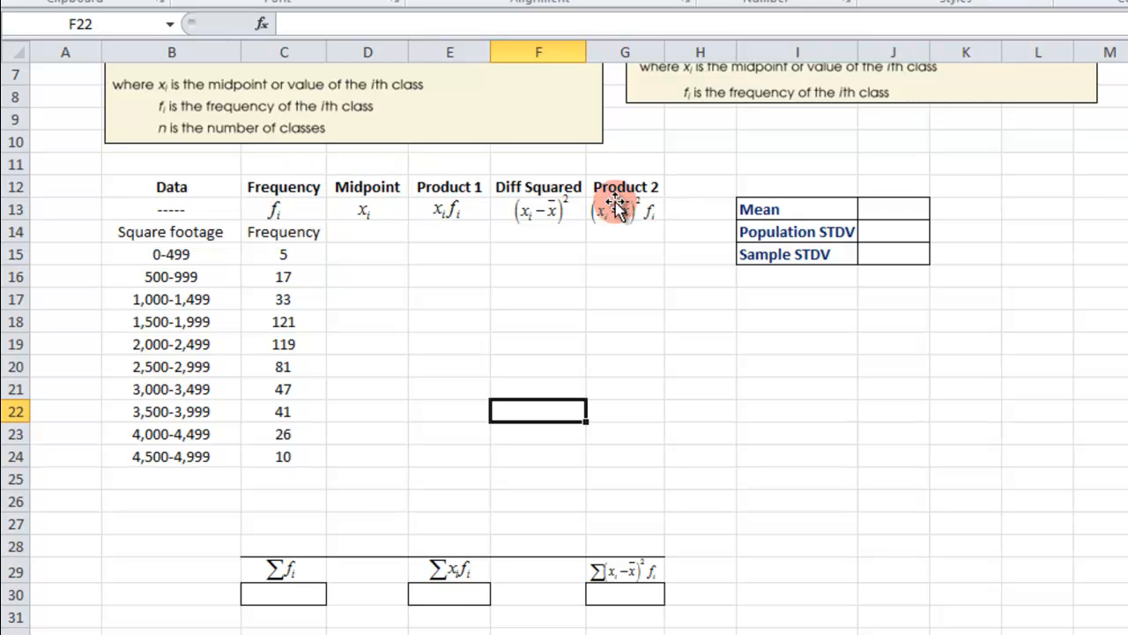
scroll(476, 469, "up", 2)
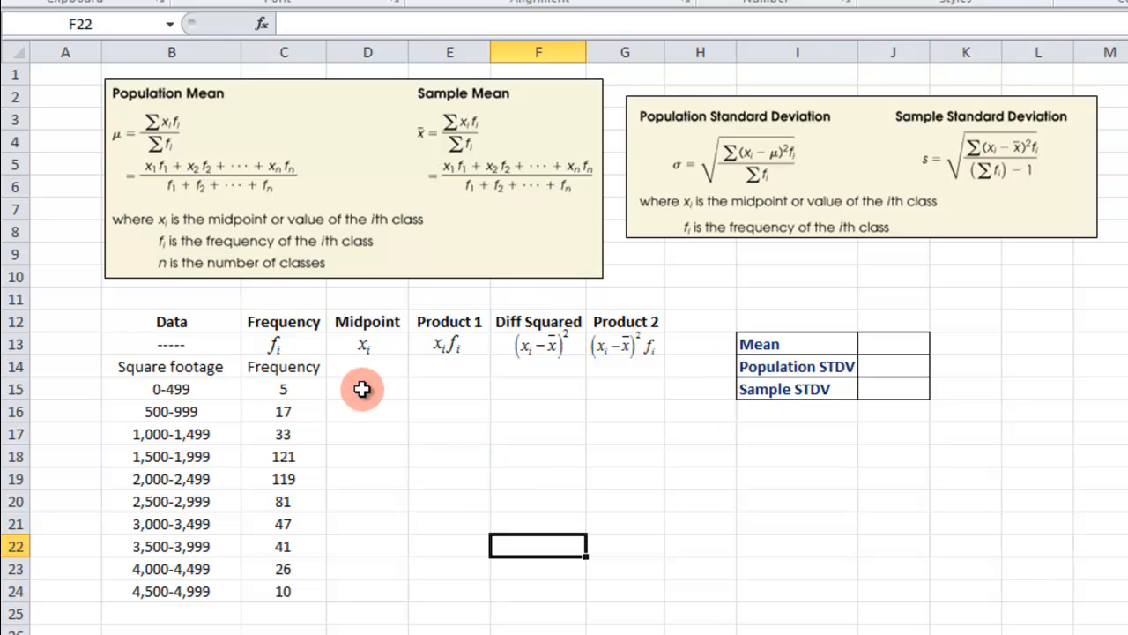
scroll(366, 396, "down", 2)
scroll(312, 282, "up", 2)
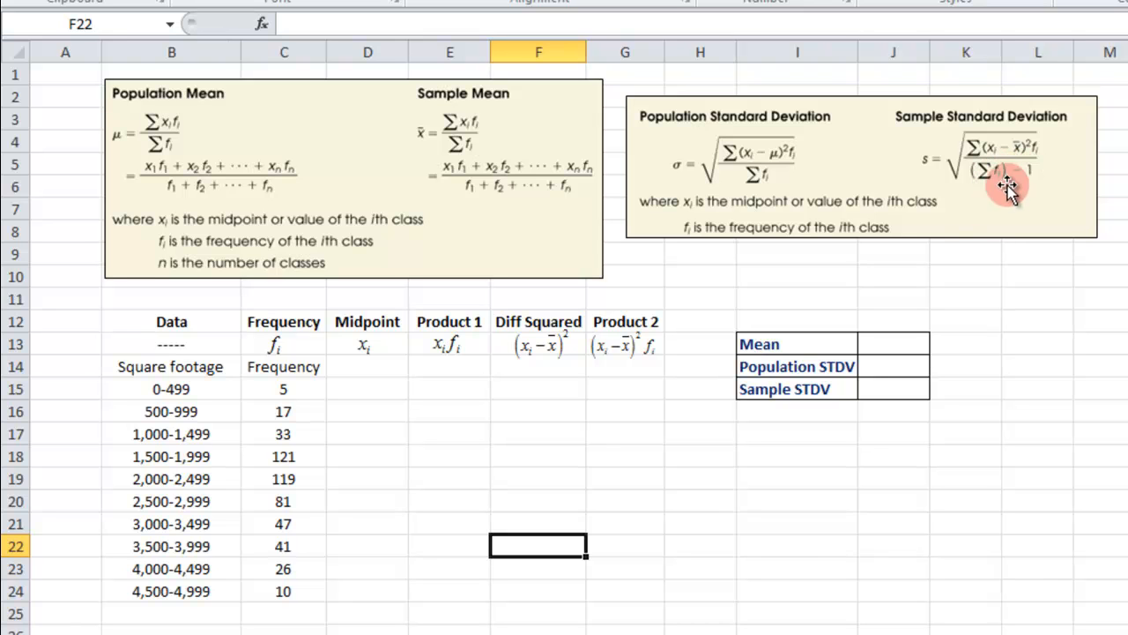
left_click(916, 343)
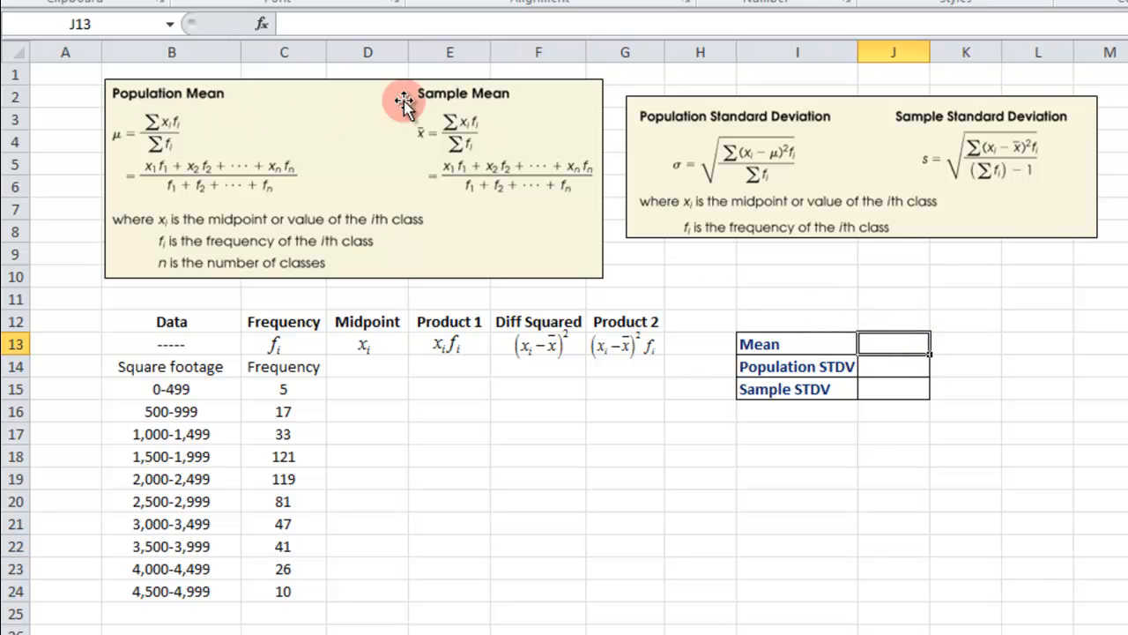
left_click(900, 371)
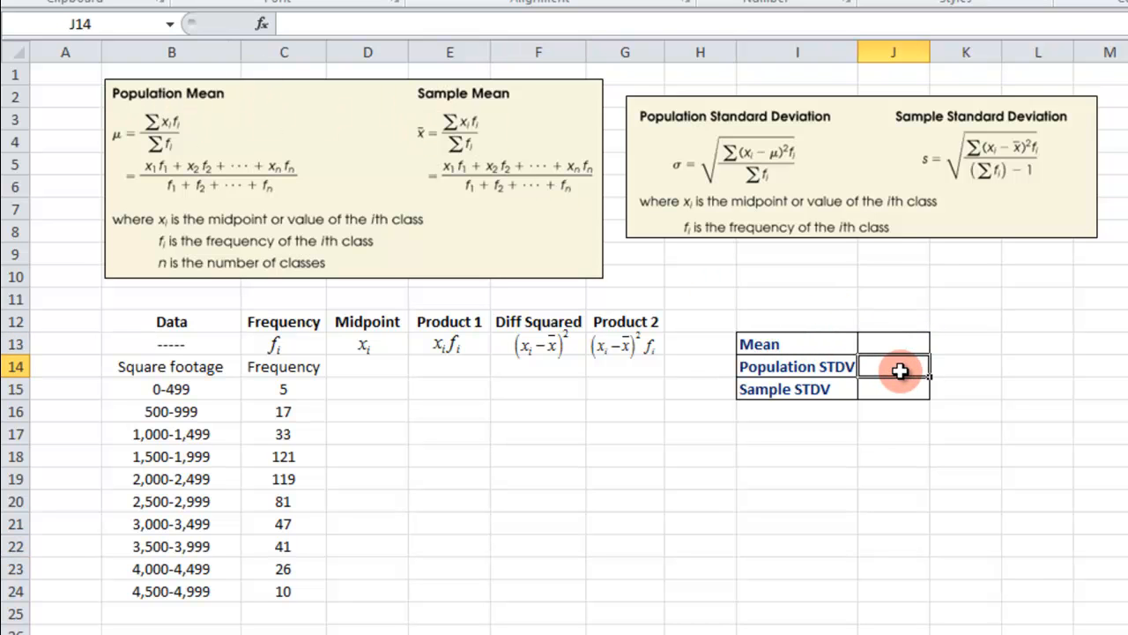
left_click(886, 386)
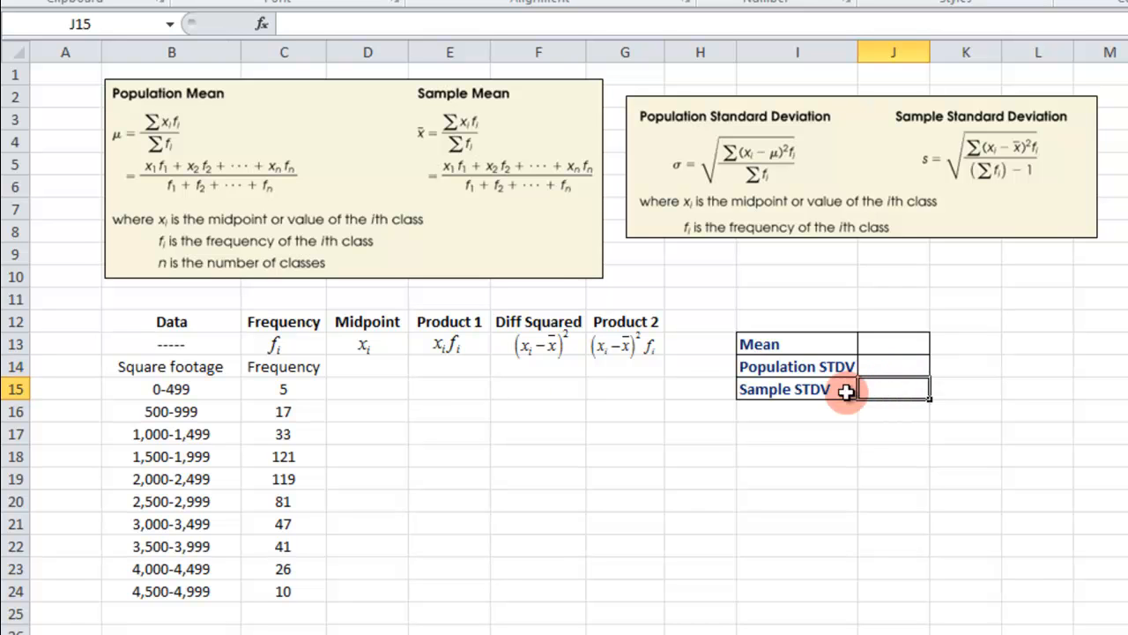
Step: Calculate the midpoint of the first class in D15 with the formula =AVERAGE(0,500)
left_click(377, 370)
left_click(362, 393)
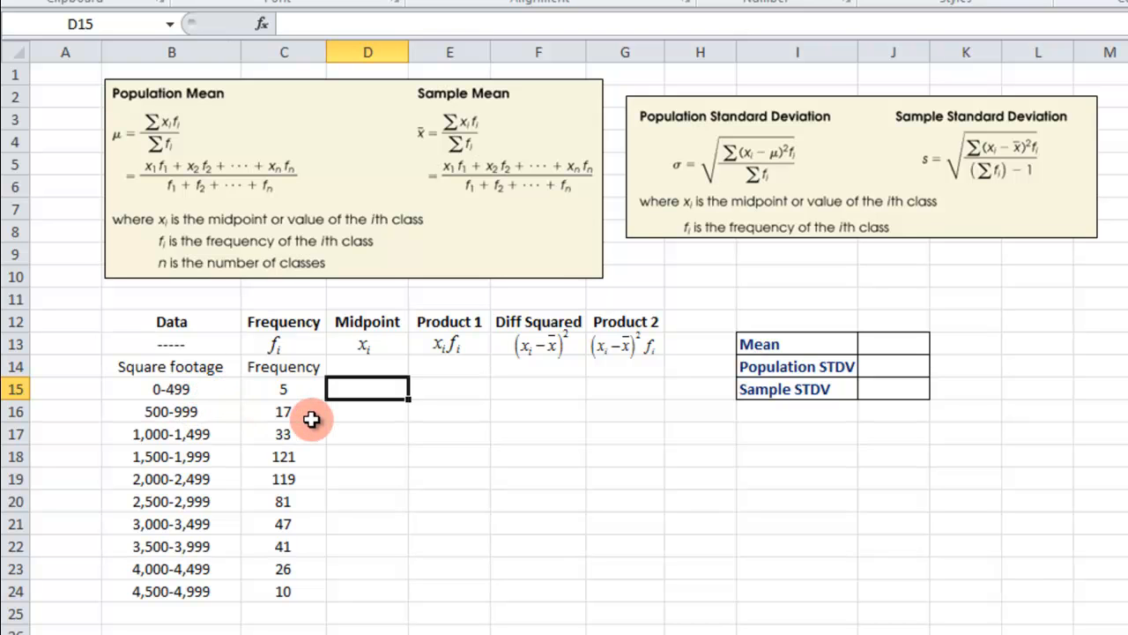
type("AVERAGE(")
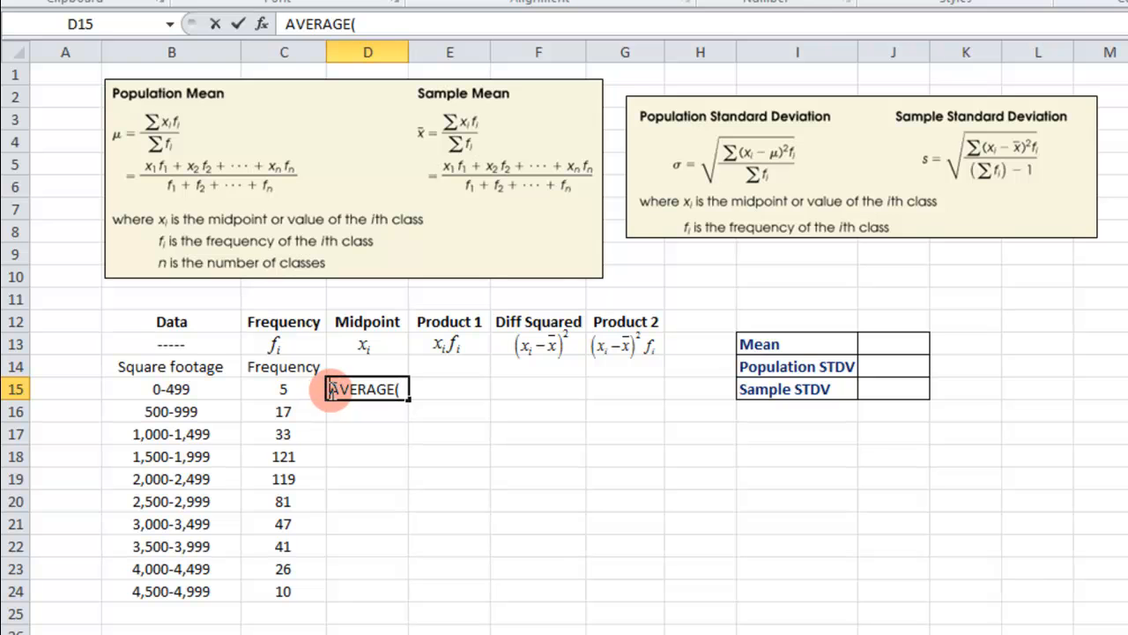
left_click(333, 388)
type("=")
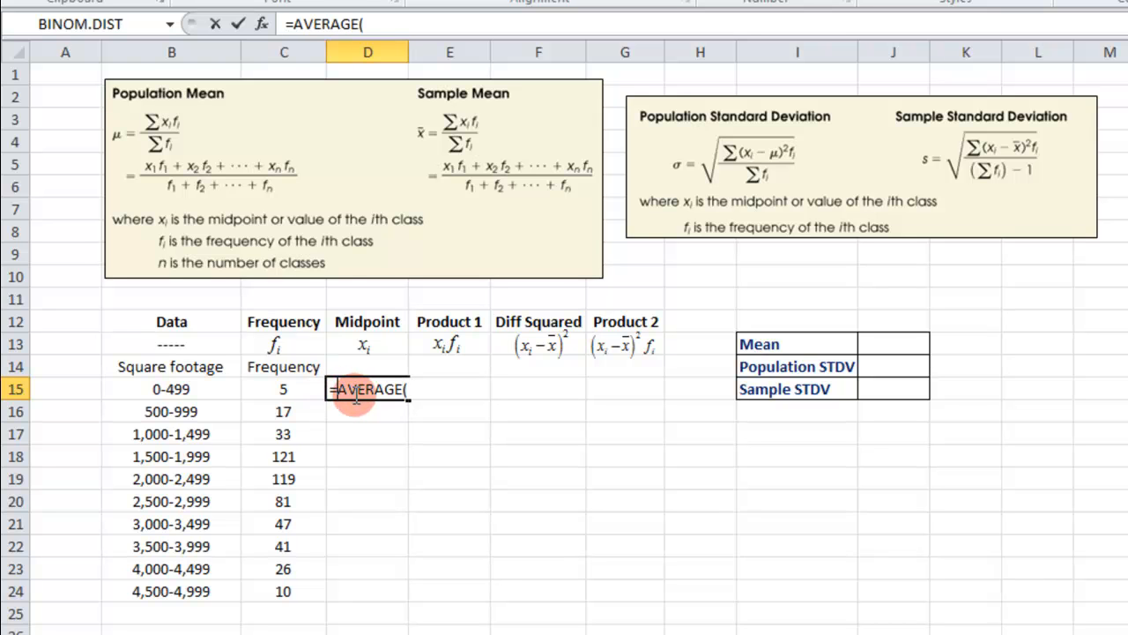
left_click(395, 24)
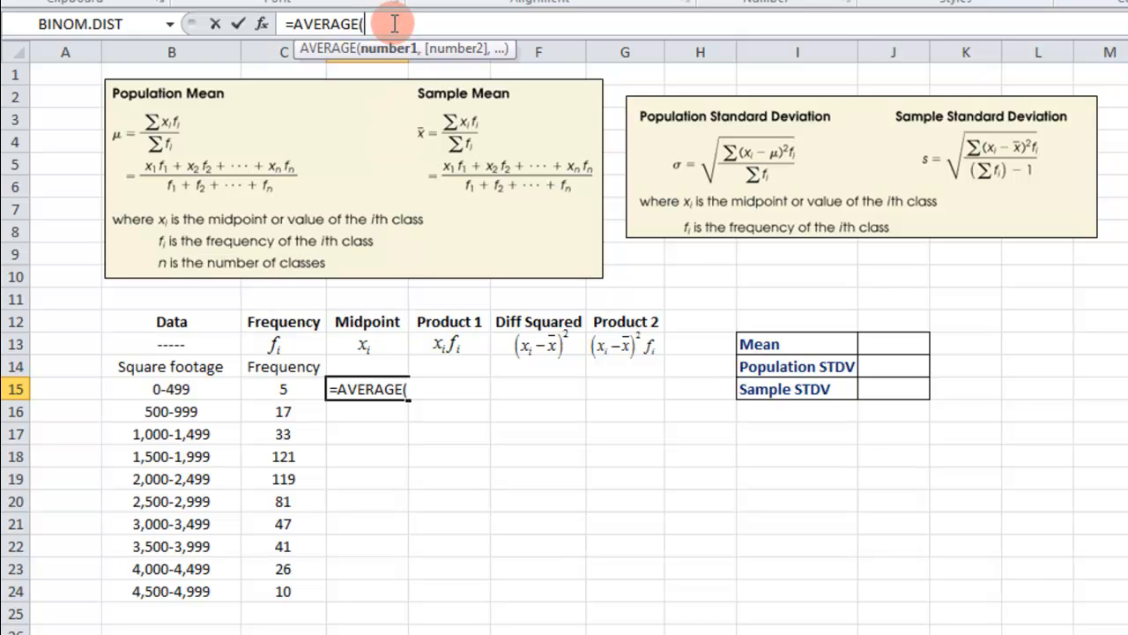
type("0,500)")
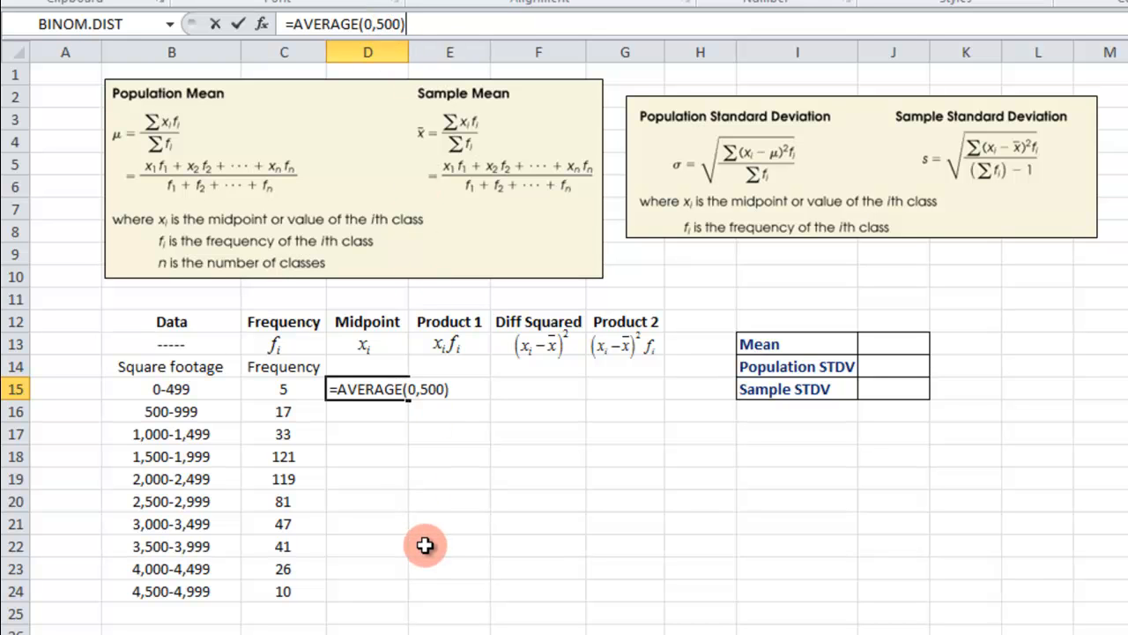
key("Return")
Step: Center the first class midpoint horizontally in cell D15
left_click(383, 387)
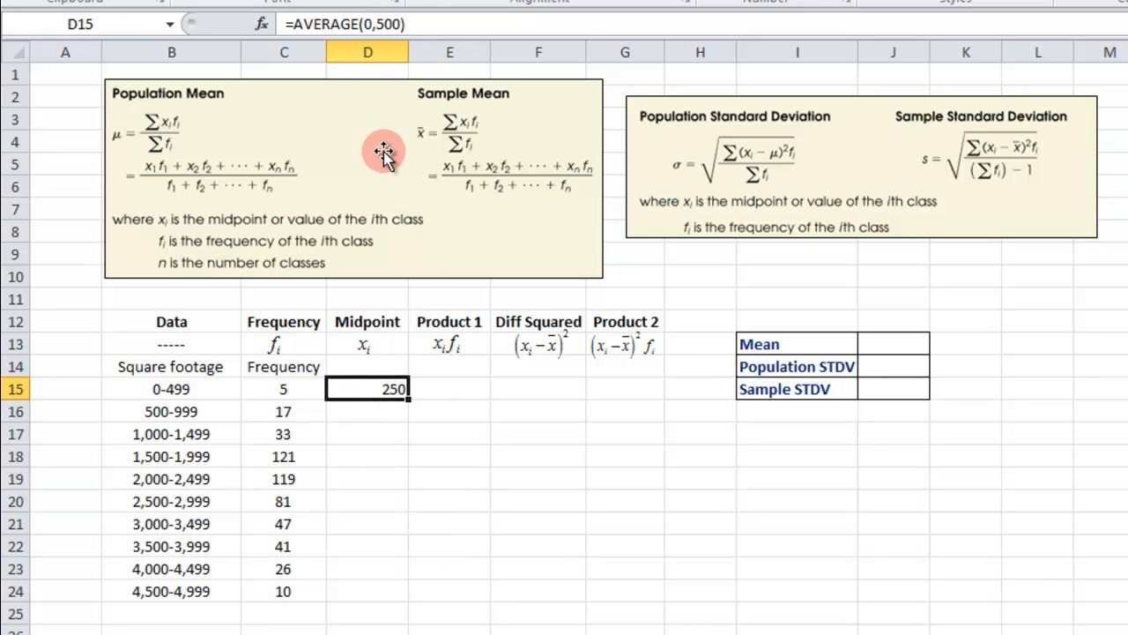
left_click(388, 411)
left_click(345, 387)
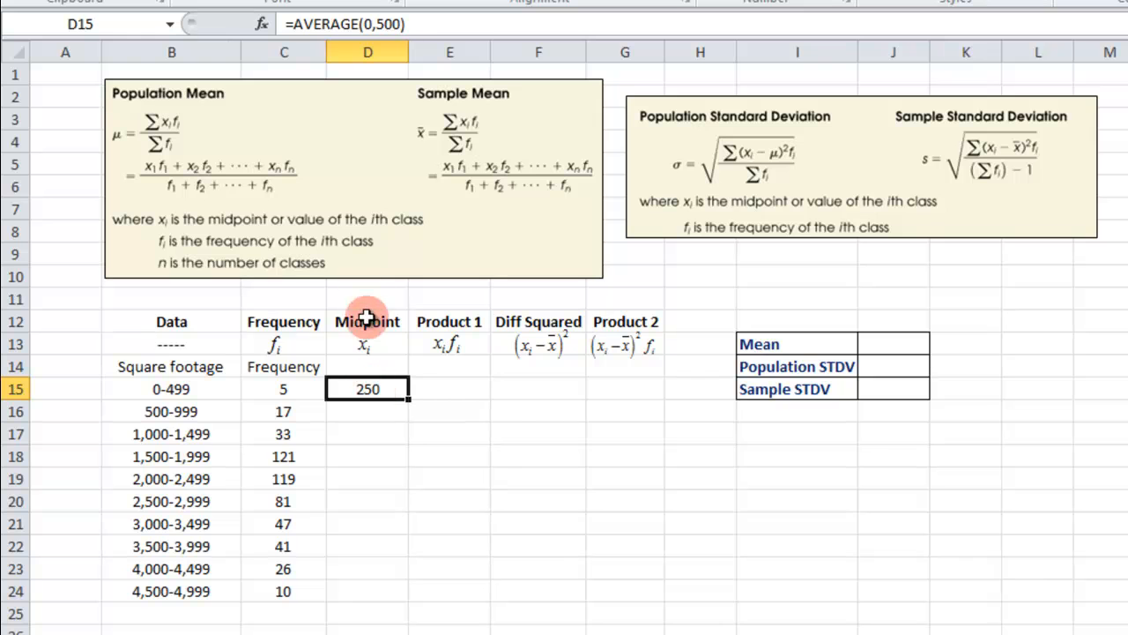
left_click(376, 395)
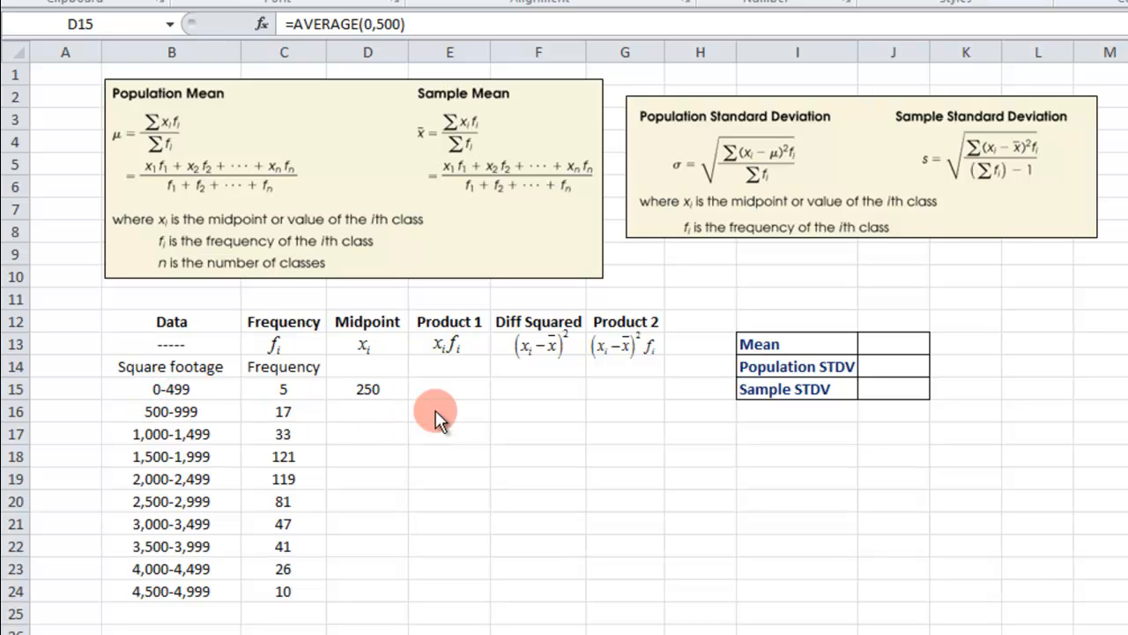
Step: Add the label Class Width in I10 and enter 500 in J10
left_click(789, 274)
type("Class Wdidth")
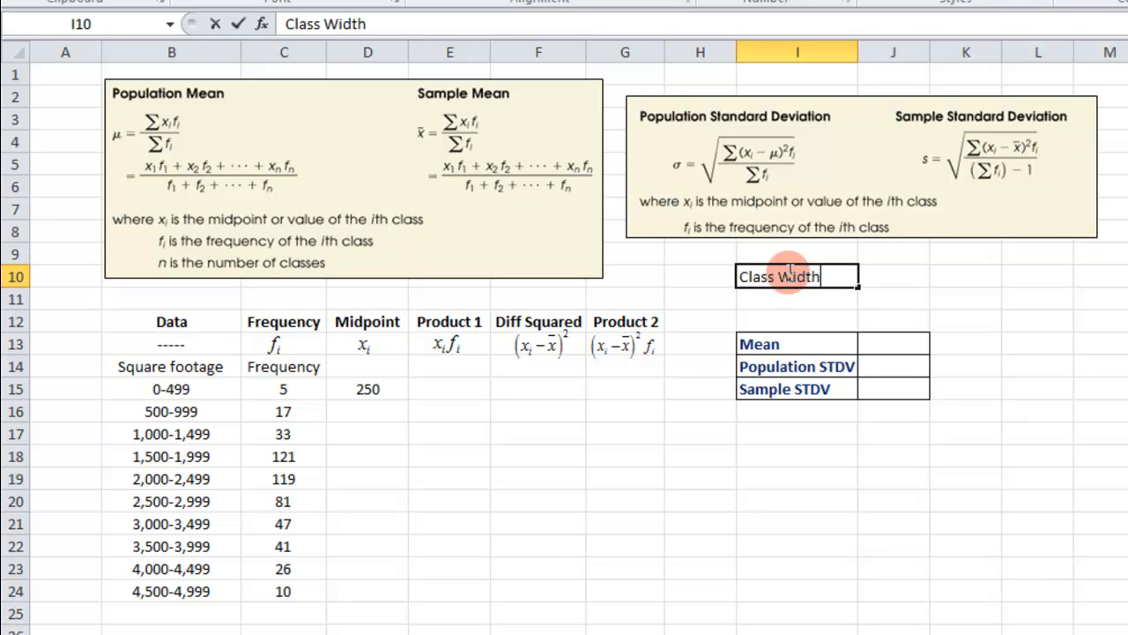
key("Tab")
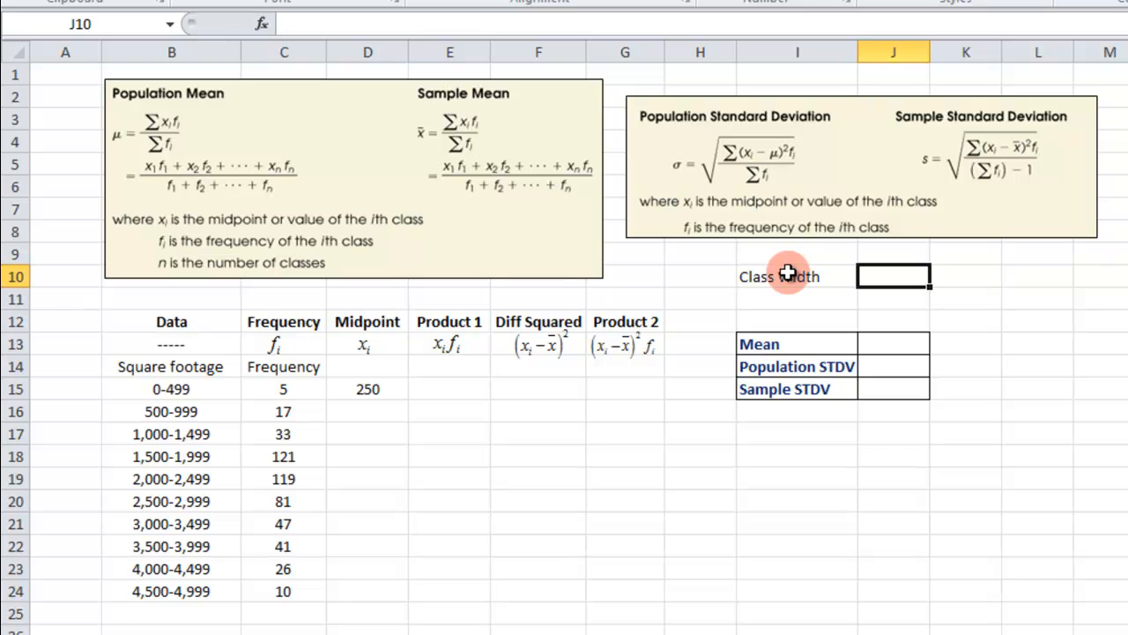
type("500")
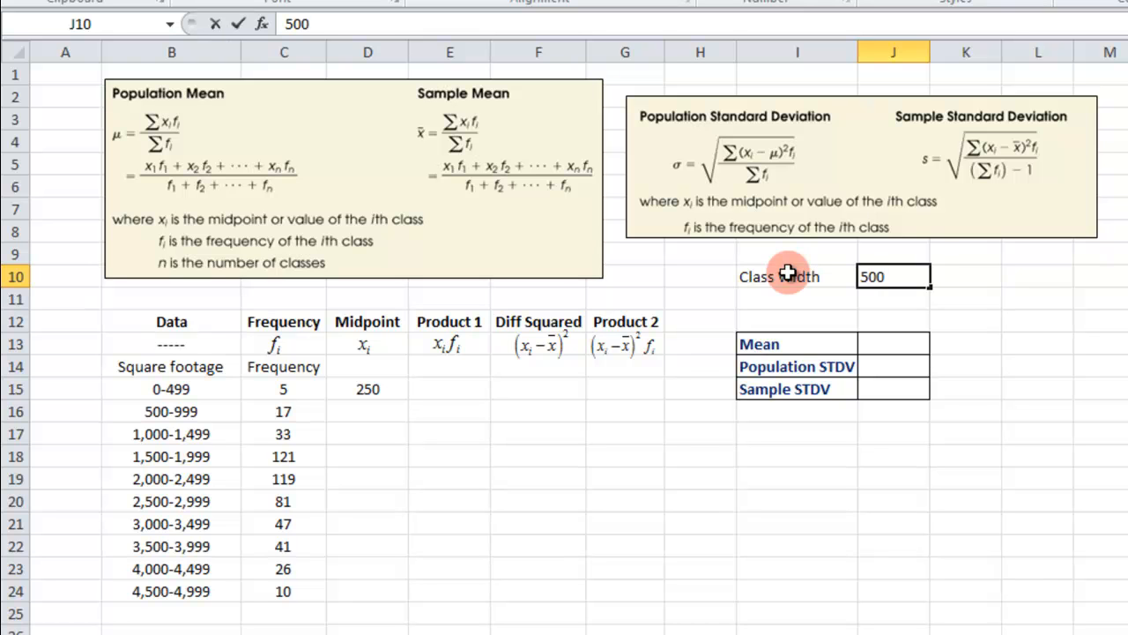
left_click(941, 317)
Step: Apply borders to the Class Width cells I10:J10 and make the label bold
left_click_drag(798, 279, 882, 273)
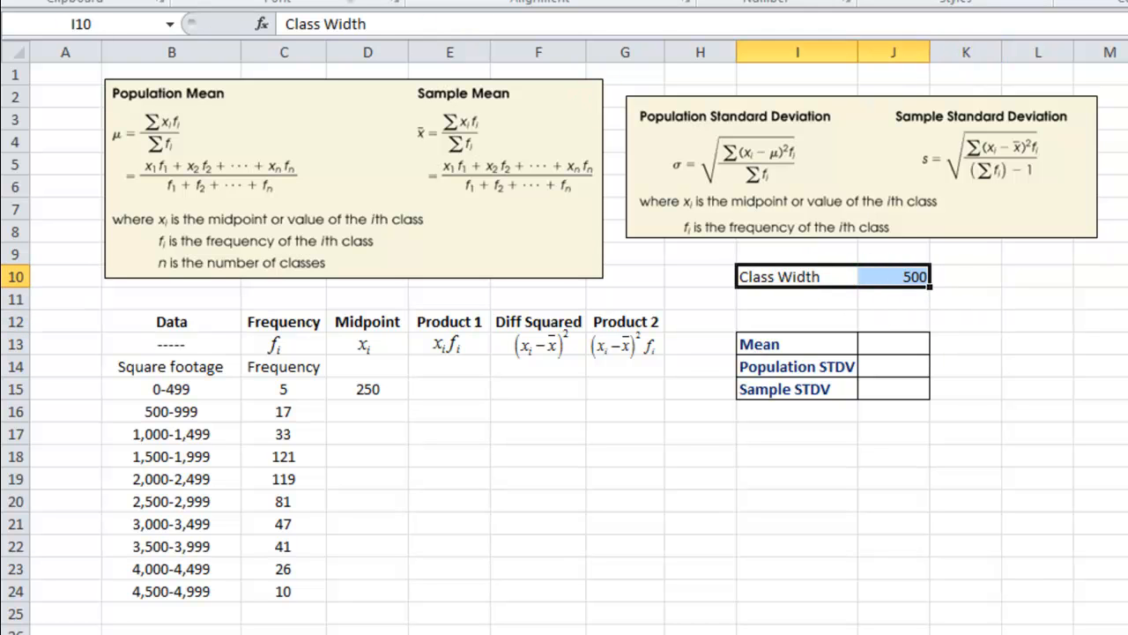
left_click(806, 276)
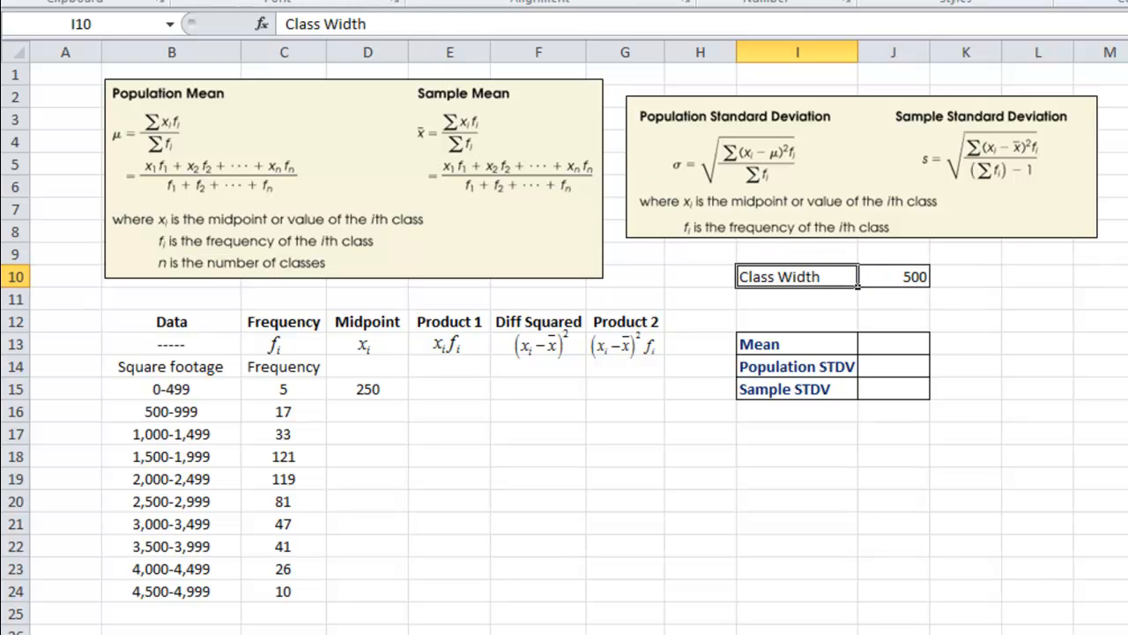
key("ctrl+b")
left_click(797, 409)
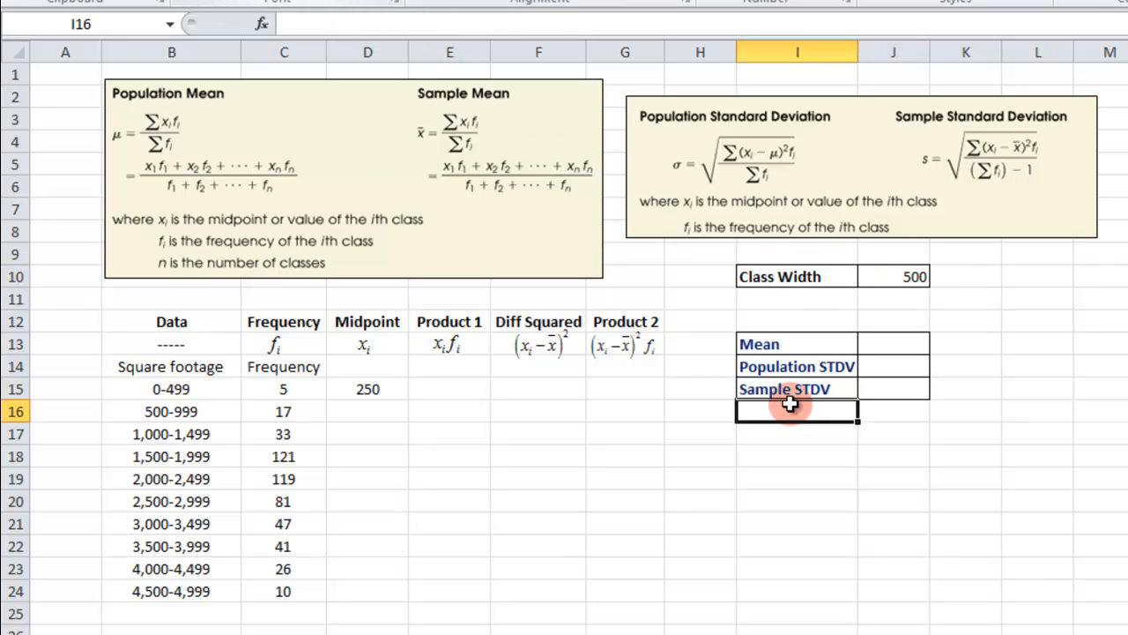
Step: Calculate the second class midpoint in D16 with the formula =D15+J$10, keeping the class width's row reference absolute
left_click(395, 412)
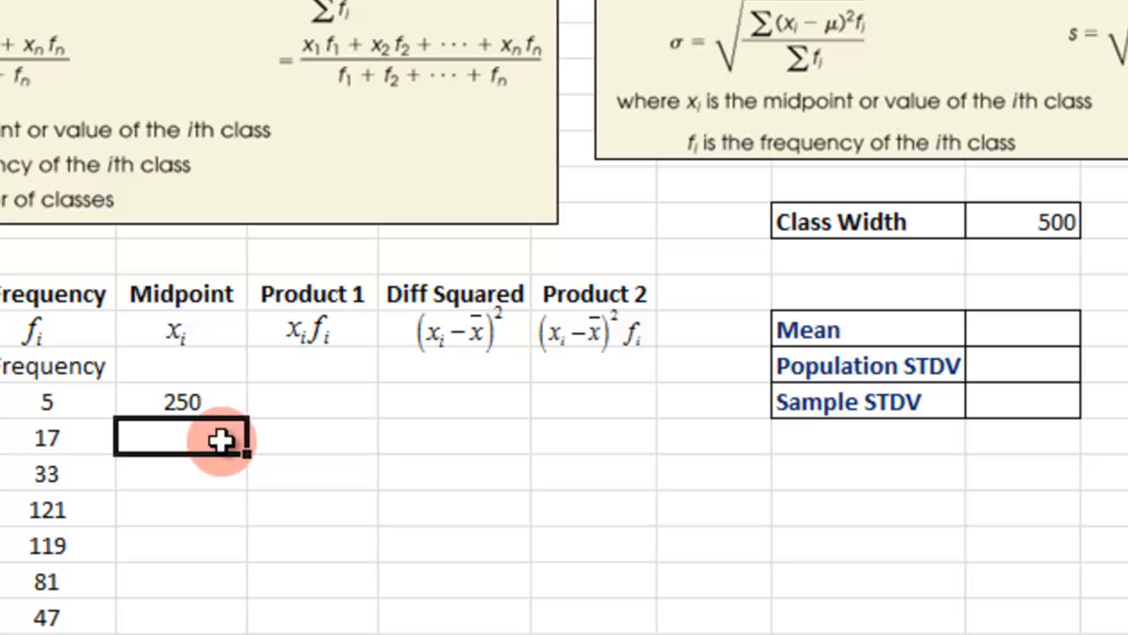
type("=")
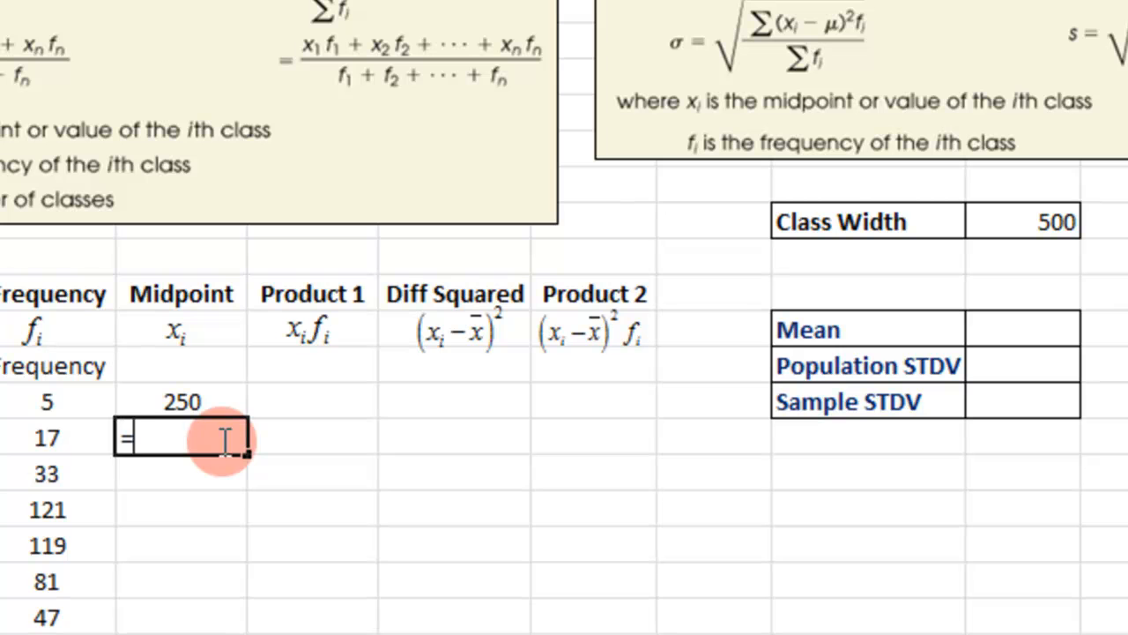
left_click(198, 401)
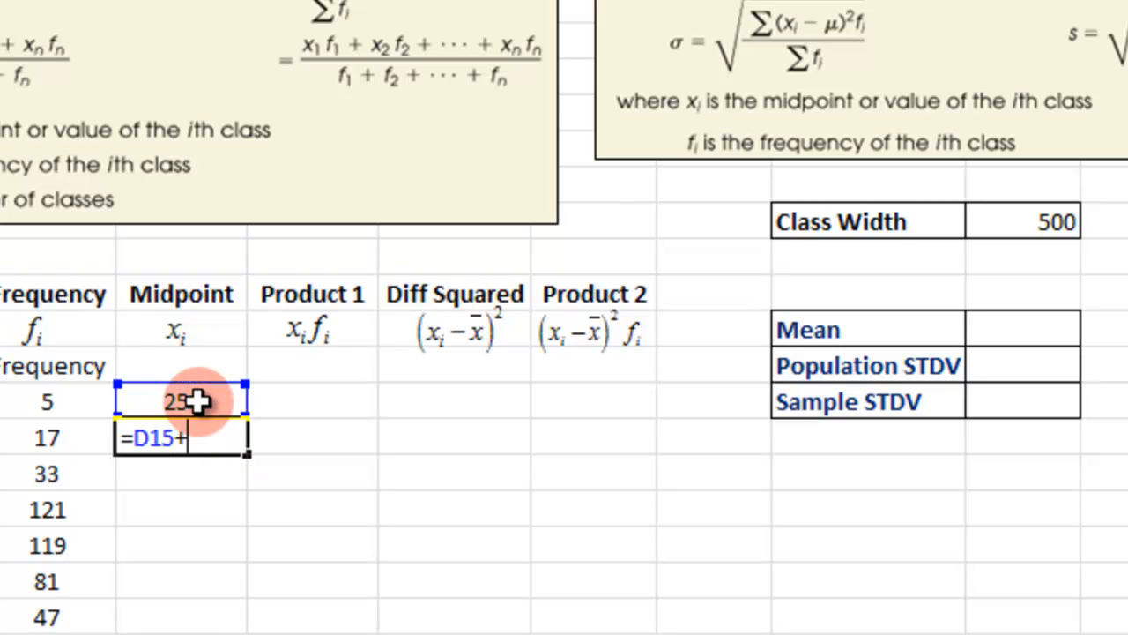
type("+")
left_click(1049, 221)
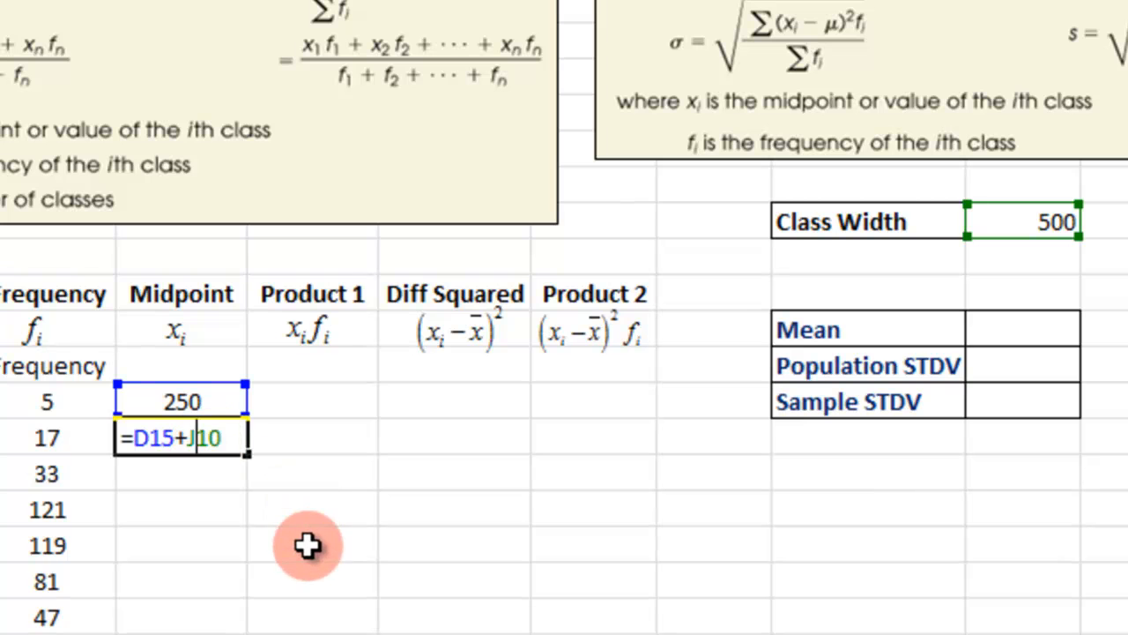
key("Left")
key("Left")
type("$")
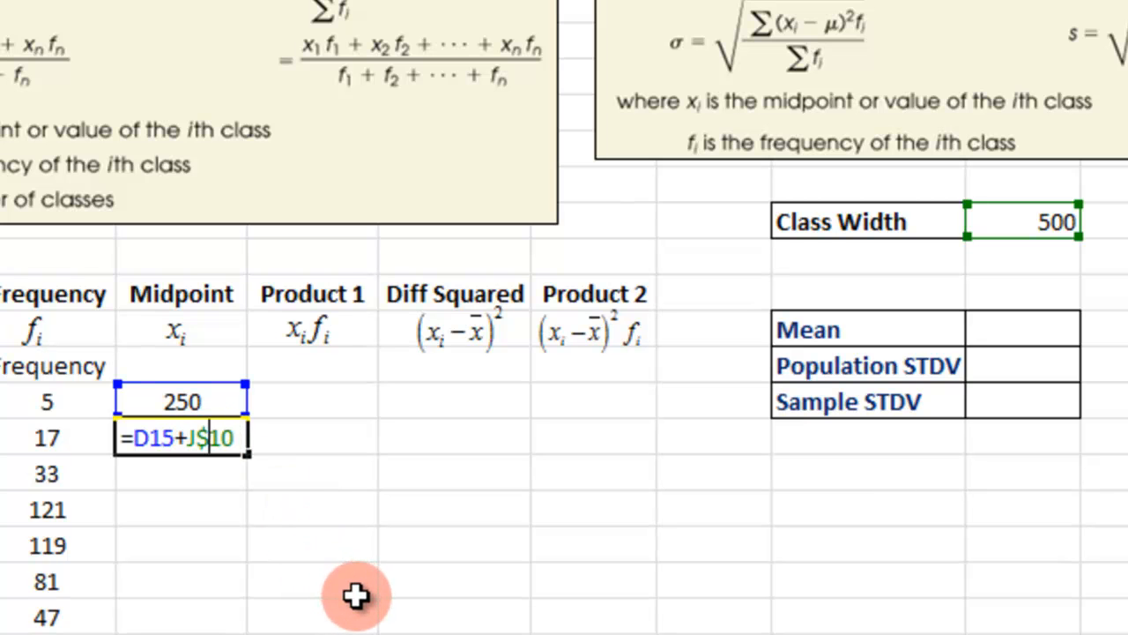
key("Return")
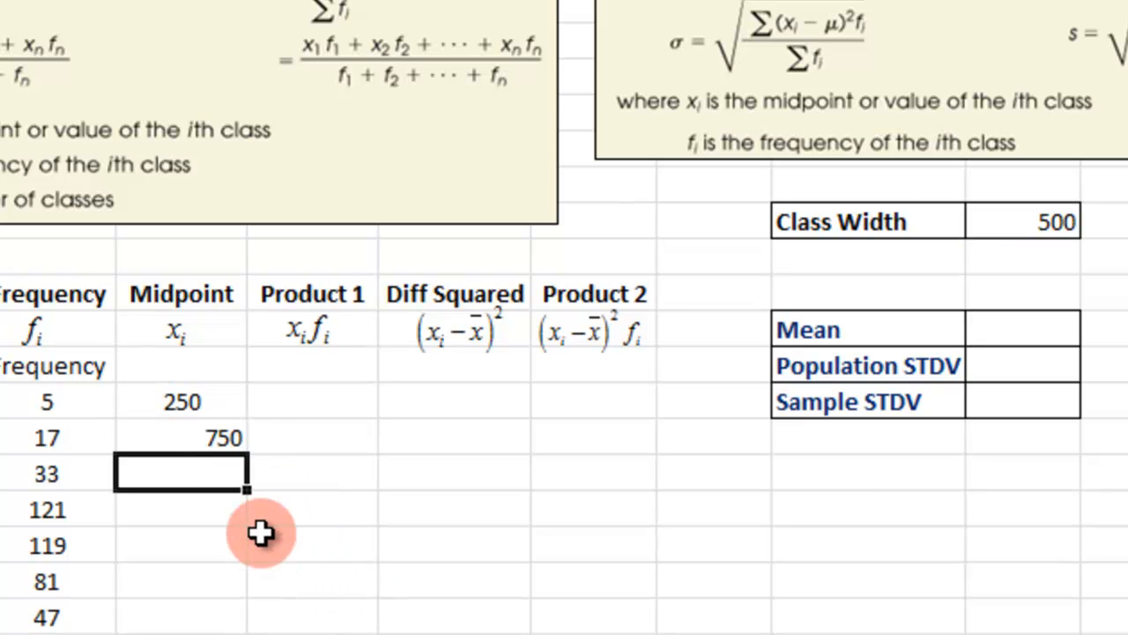
Step: Fill the midpoint formula from D16 down through D24 and center the filled cells horizontally
left_click(168, 441)
left_click_drag(248, 456, 248, 519)
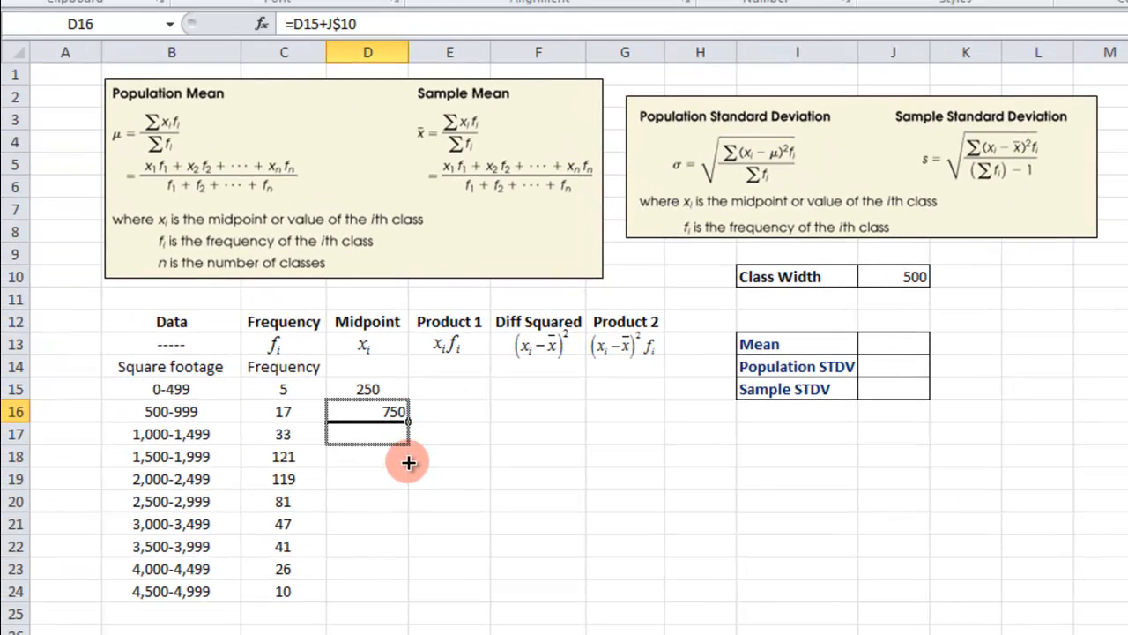
left_click_drag(409, 462, 402, 597)
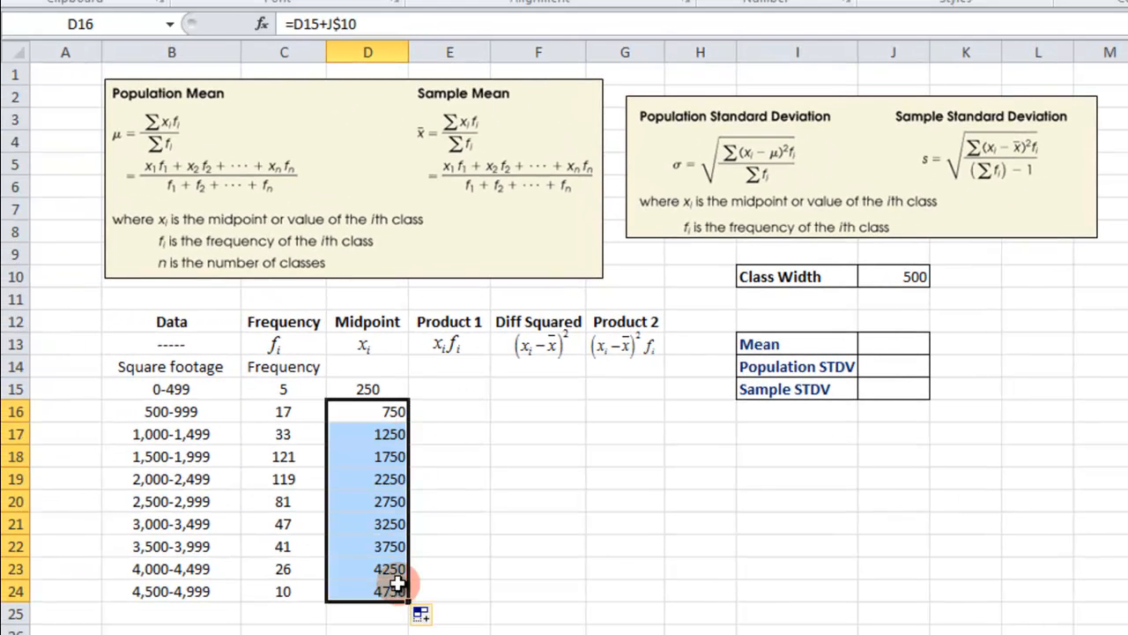
left_click(451, 12)
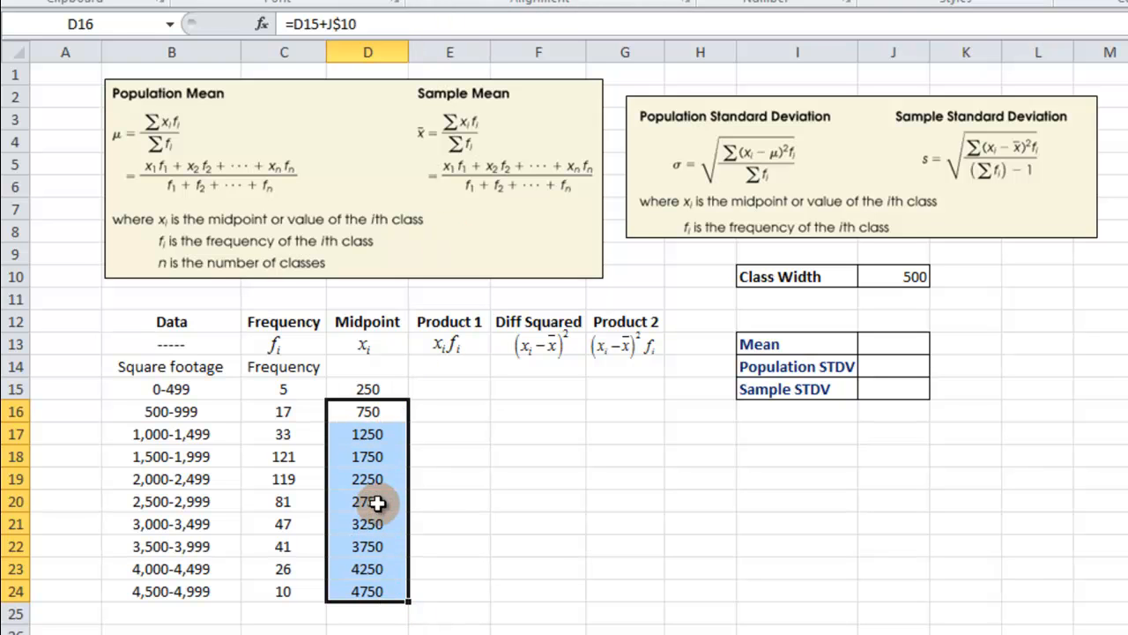
left_click(366, 434)
left_click(370, 454)
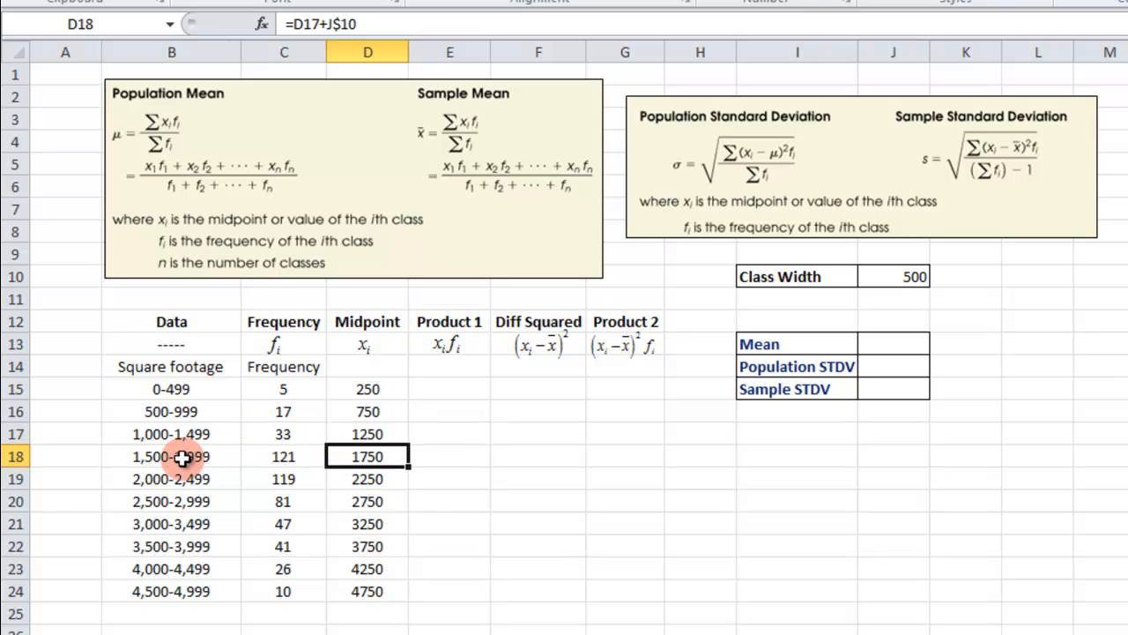
left_click(362, 524)
left_click(355, 389)
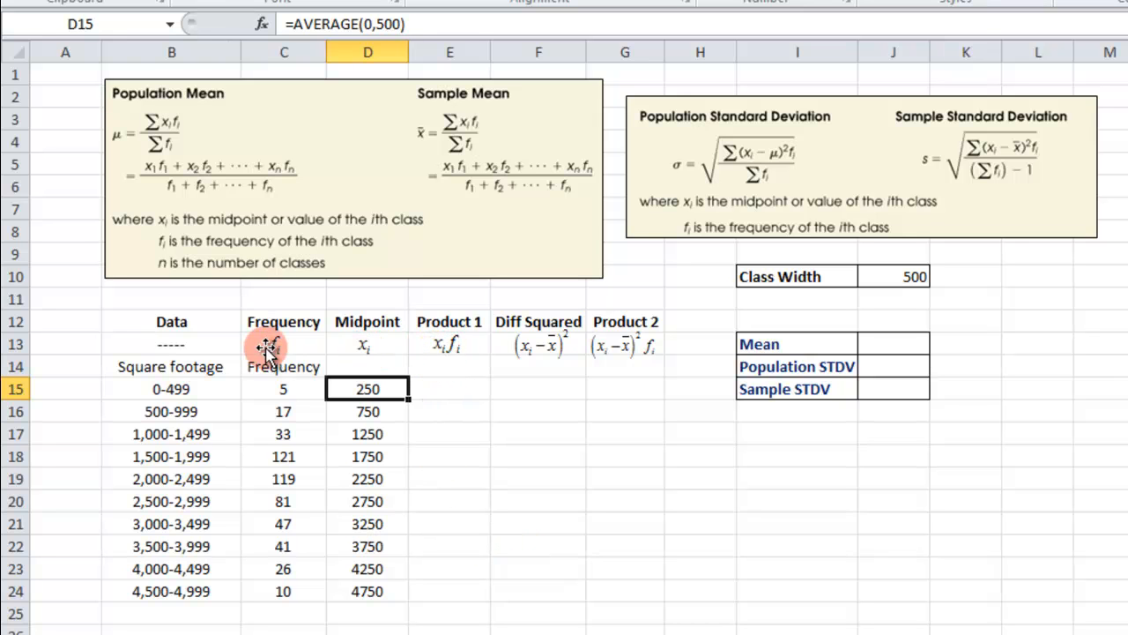
Step: Calculate the first Product 1 value in E15 with the formula =C15*D15
left_click(459, 388)
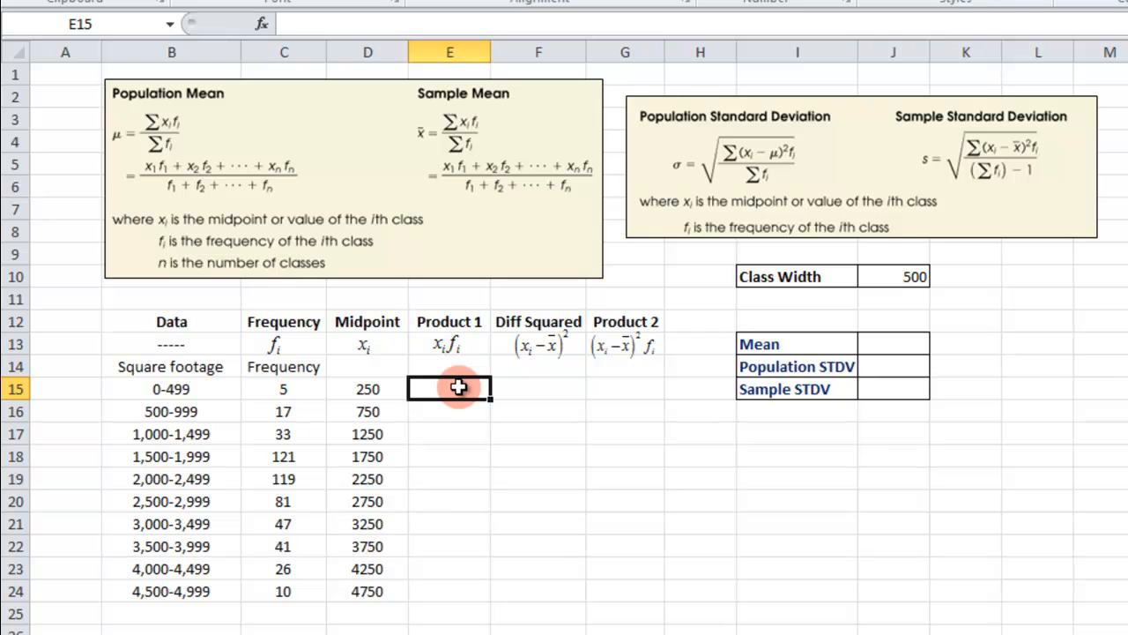
type("=")
left_click(280, 394)
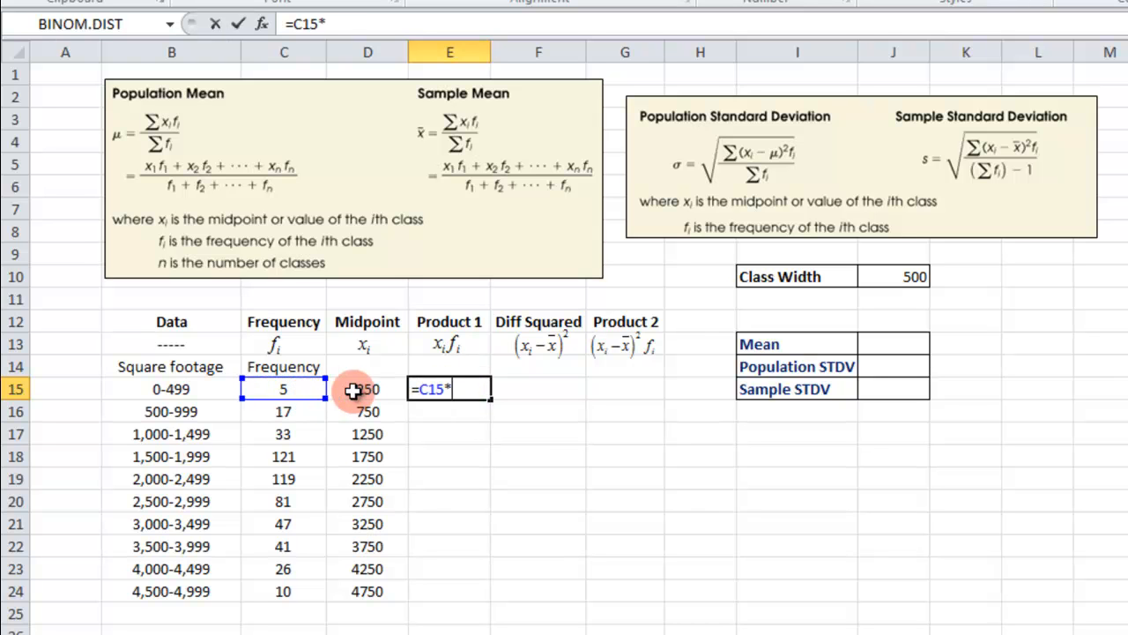
key("Return")
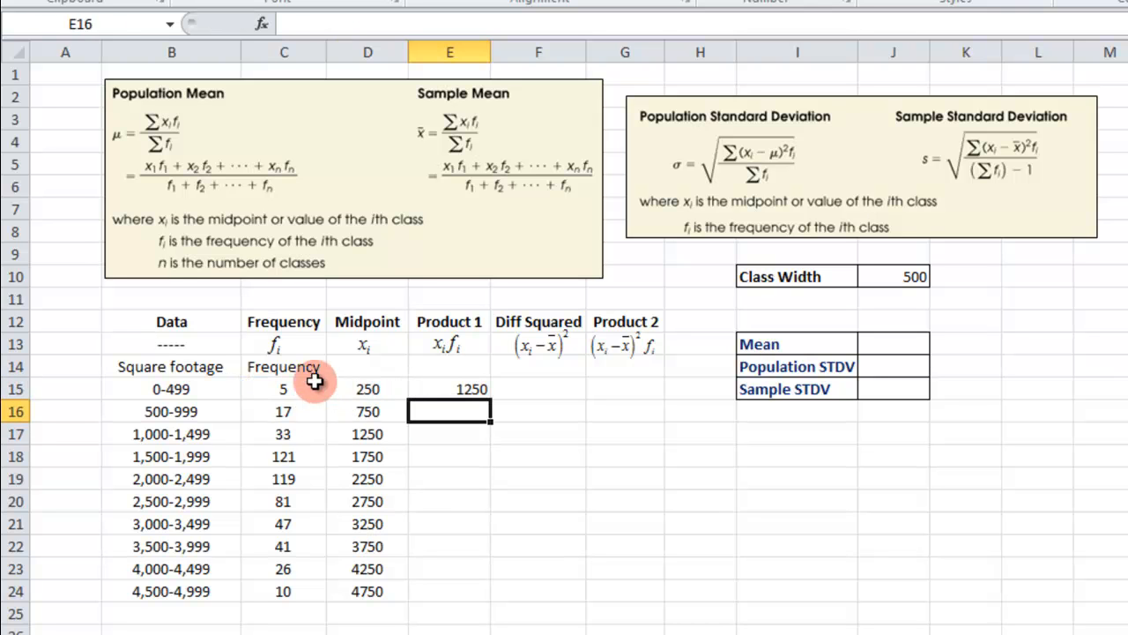
Step: Fill the Product 1 formula from E15 down through E24 and center the values horizontally
left_click(480, 394)
left_click_drag(491, 400, 475, 593)
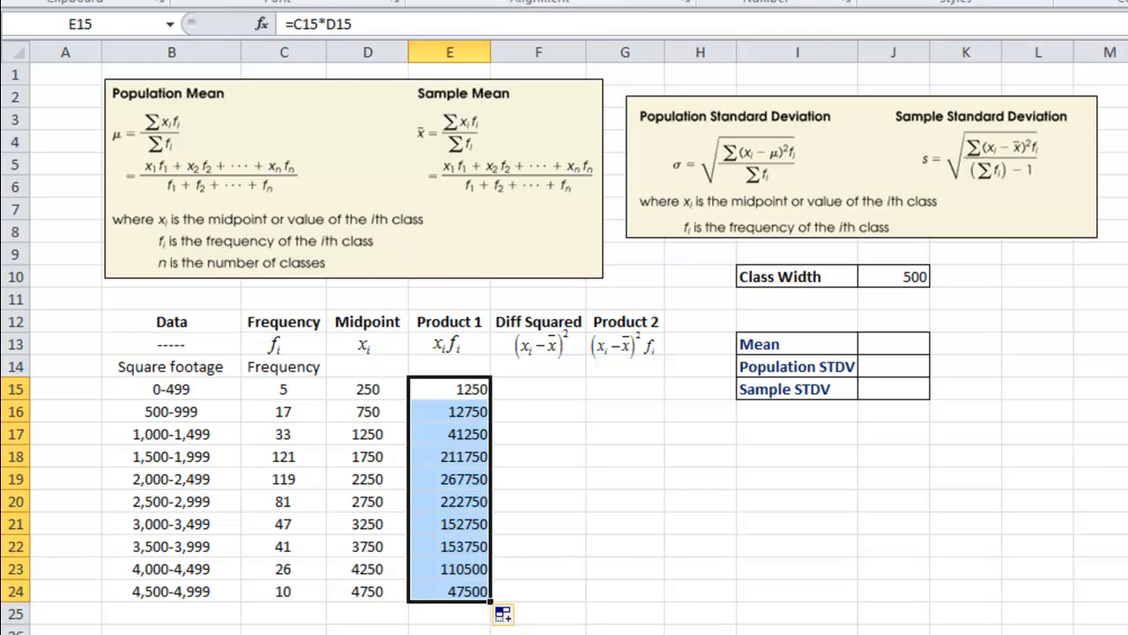
left_click(540, 389)
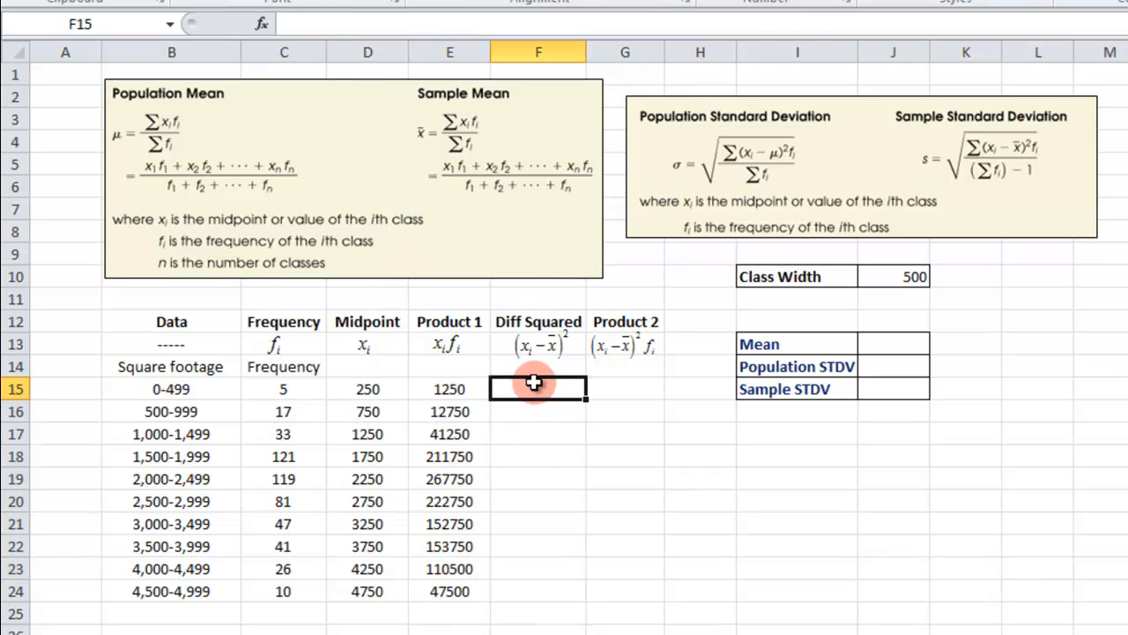
Step: Total the frequencies in C30 with =SUM(C15:C24) and center the total horizontally
left_click(368, 389)
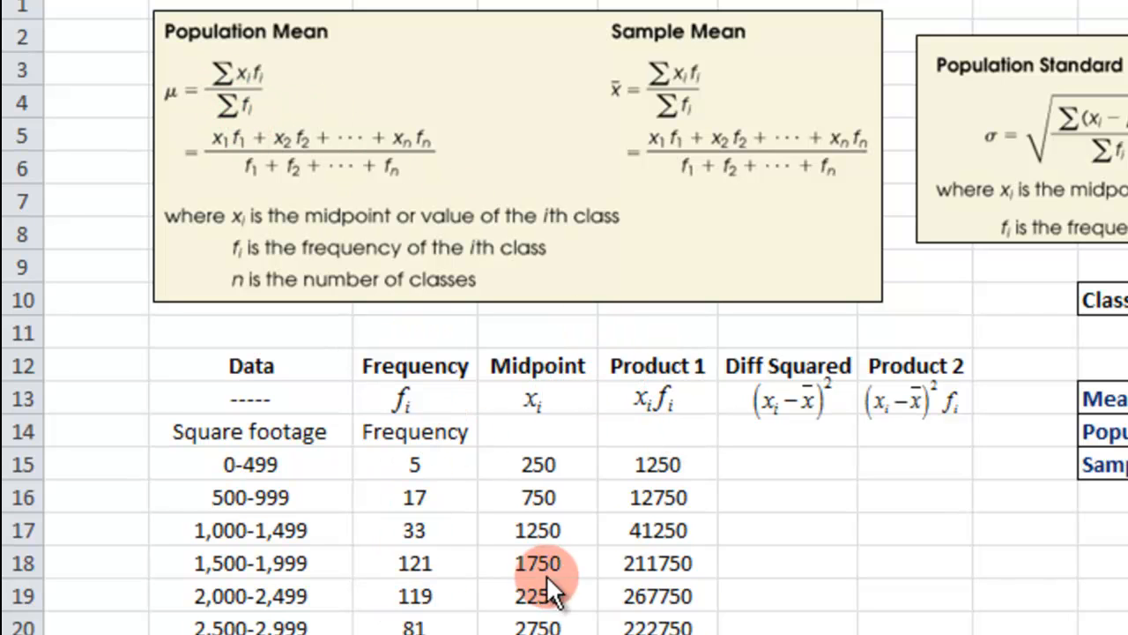
key("Escape")
scroll(777, 535, "down", 3)
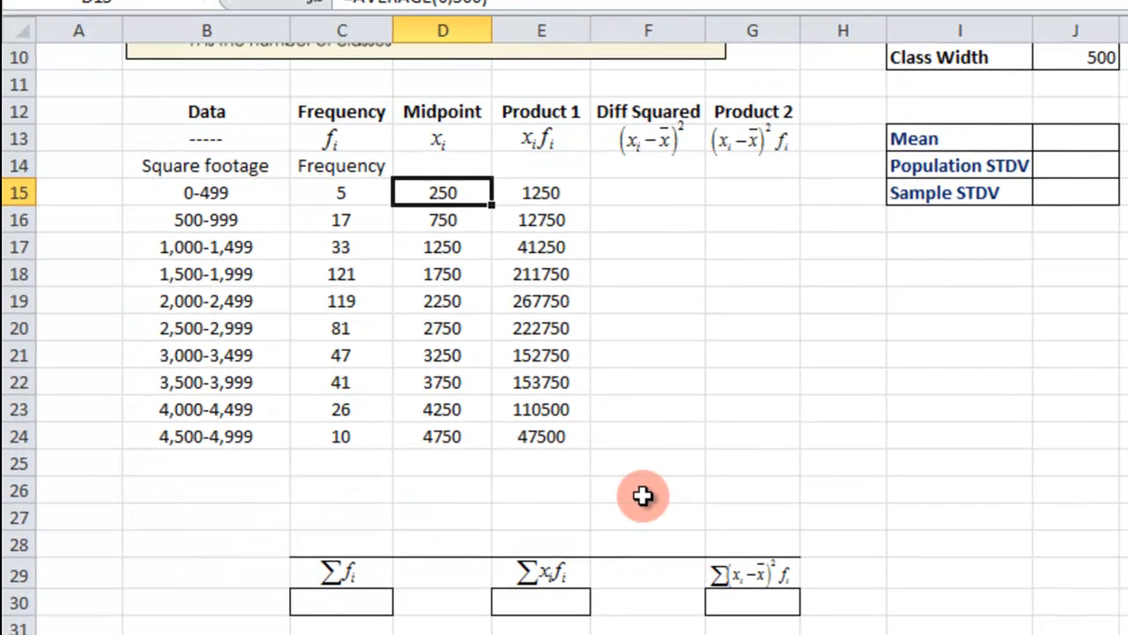
scroll(473, 486, "down", 1)
scroll(472, 487, "up", 1)
left_click(368, 597)
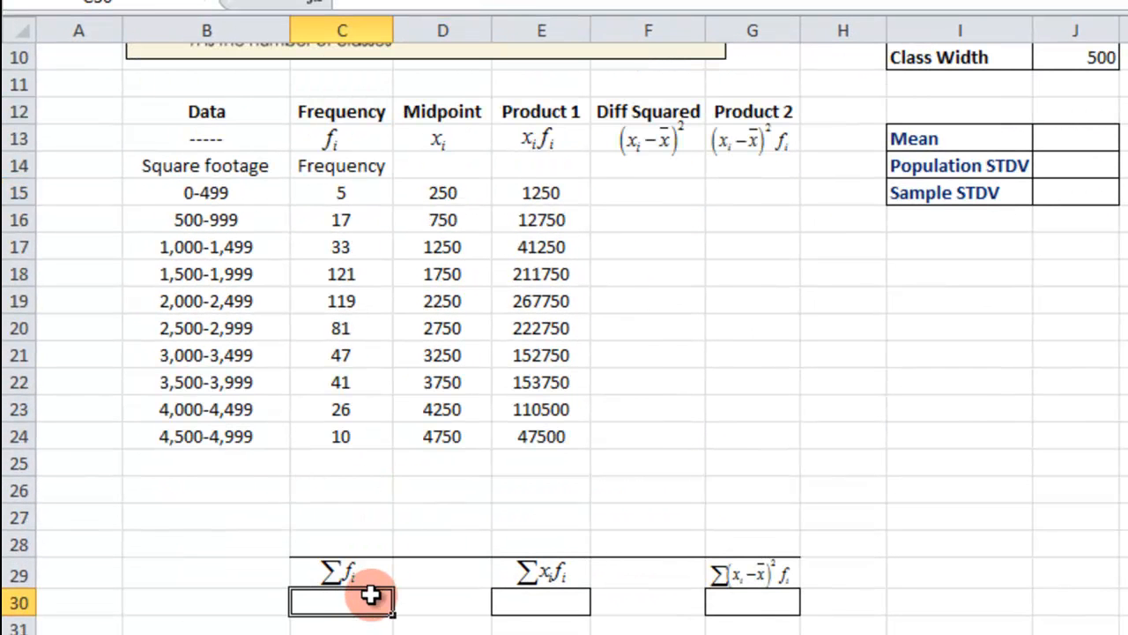
type("=SUM(")
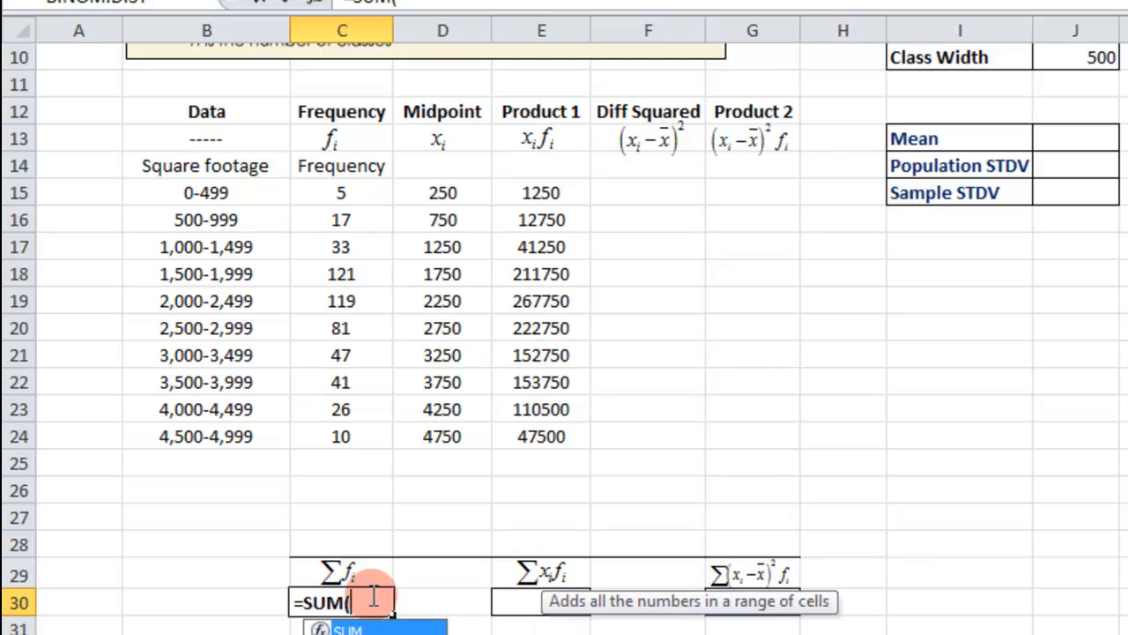
left_click_drag(367, 196, 359, 433)
key("Return")
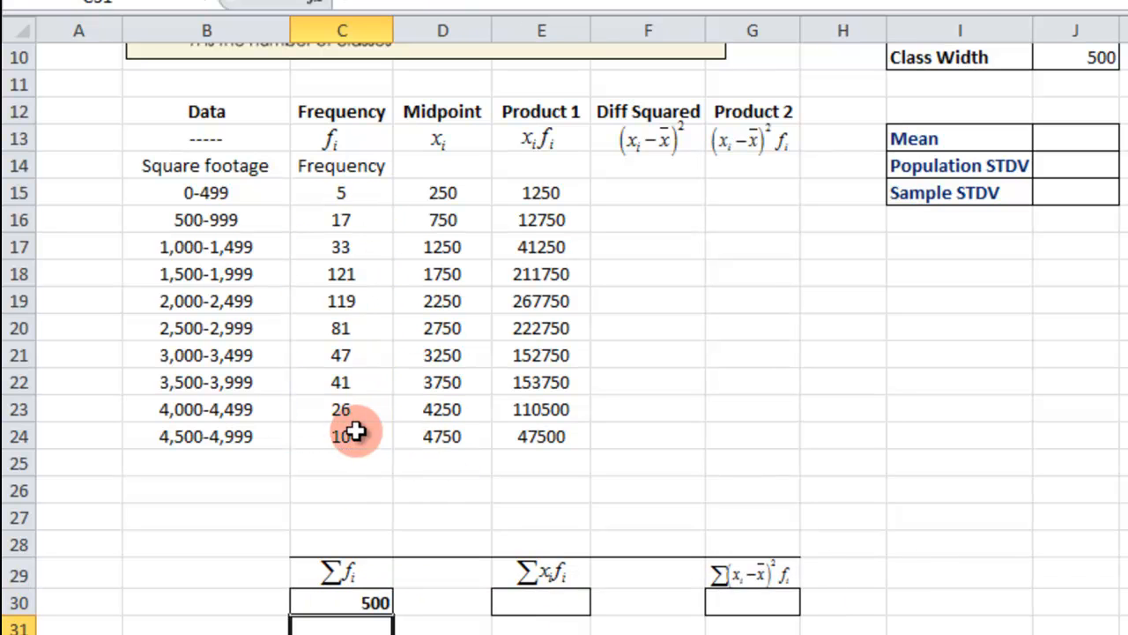
left_click(338, 605)
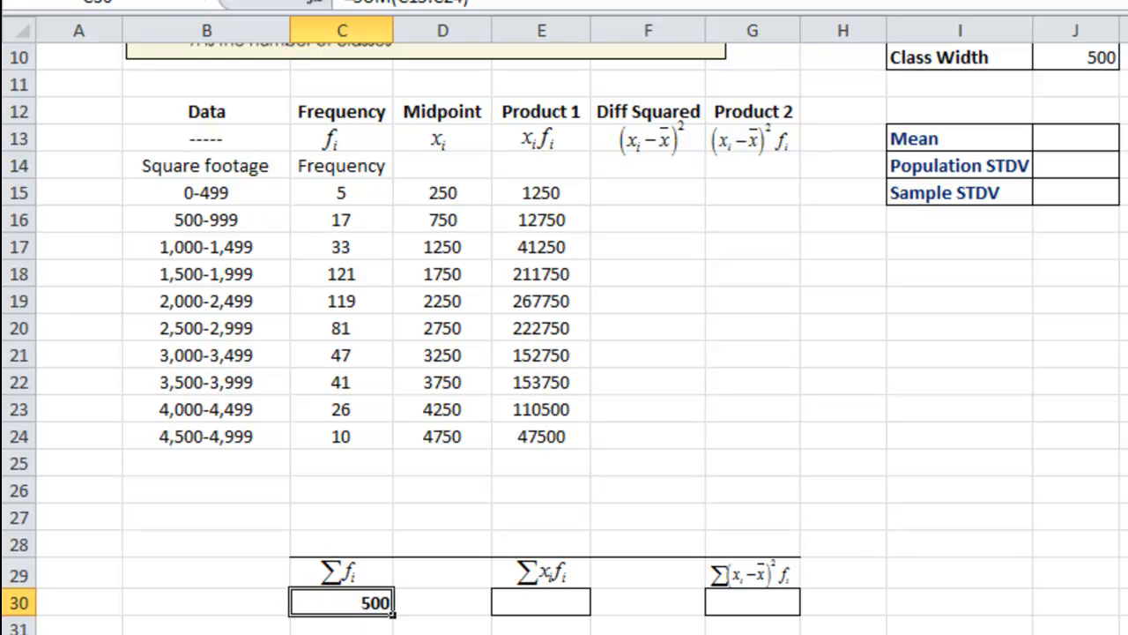
Step: Total the Product 1 column in E30 with =SUM(E15:E24) and center the total horizontally
left_click(574, 604)
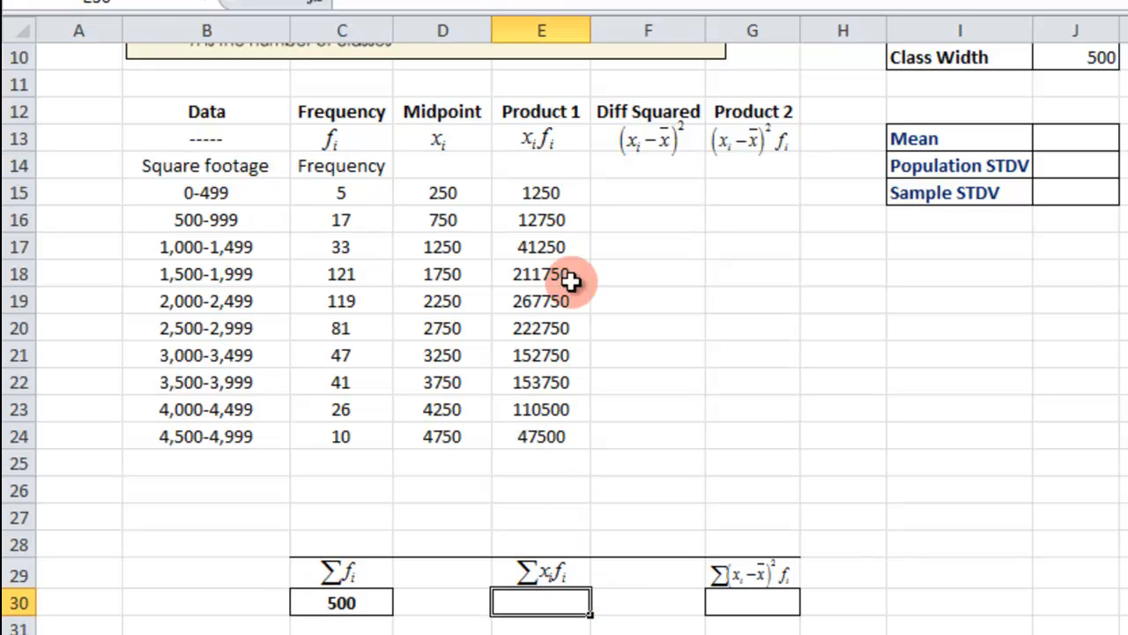
type("=SUM(")
left_click_drag(539, 190, 553, 430)
key("Return")
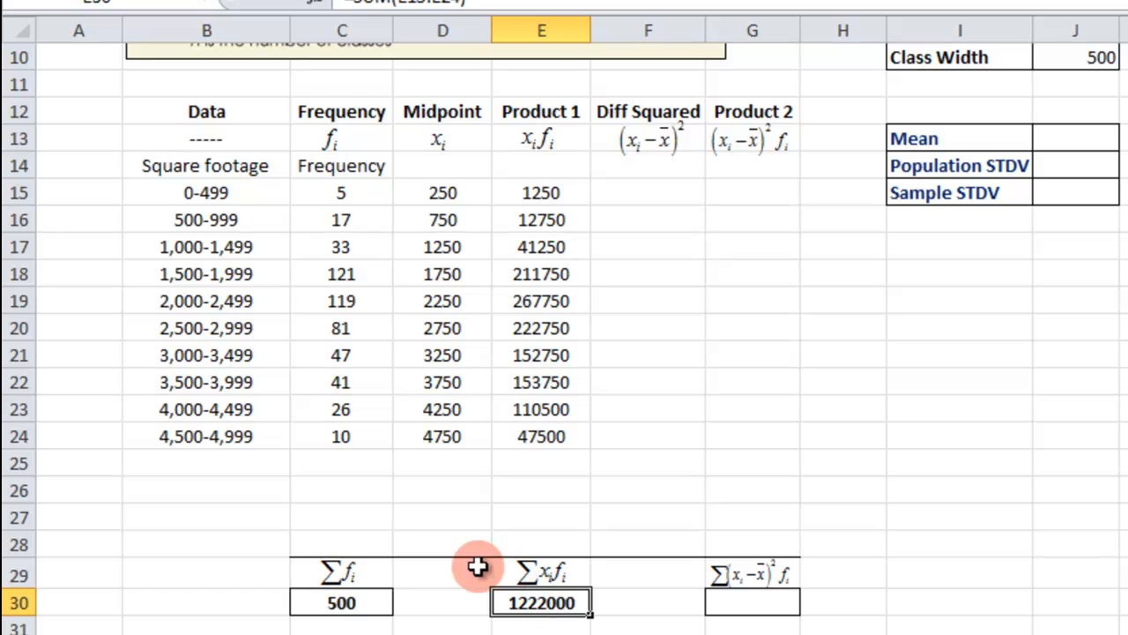
Step: Calculate the mean in J13 with the formula =E30/C30 and center it horizontally
left_click(1081, 139)
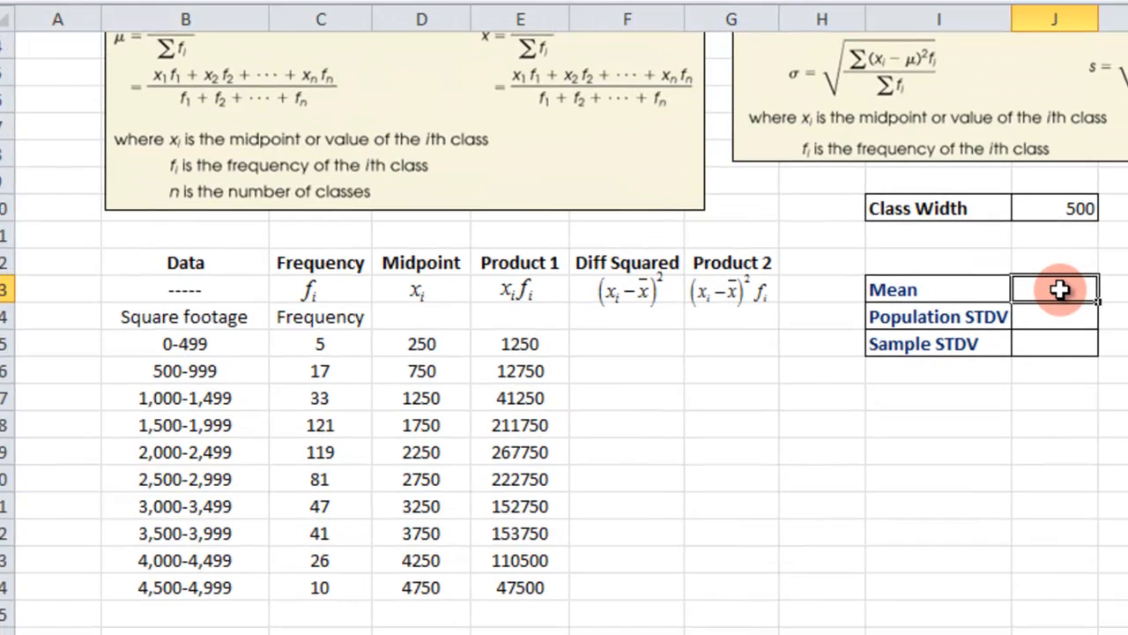
type("=")
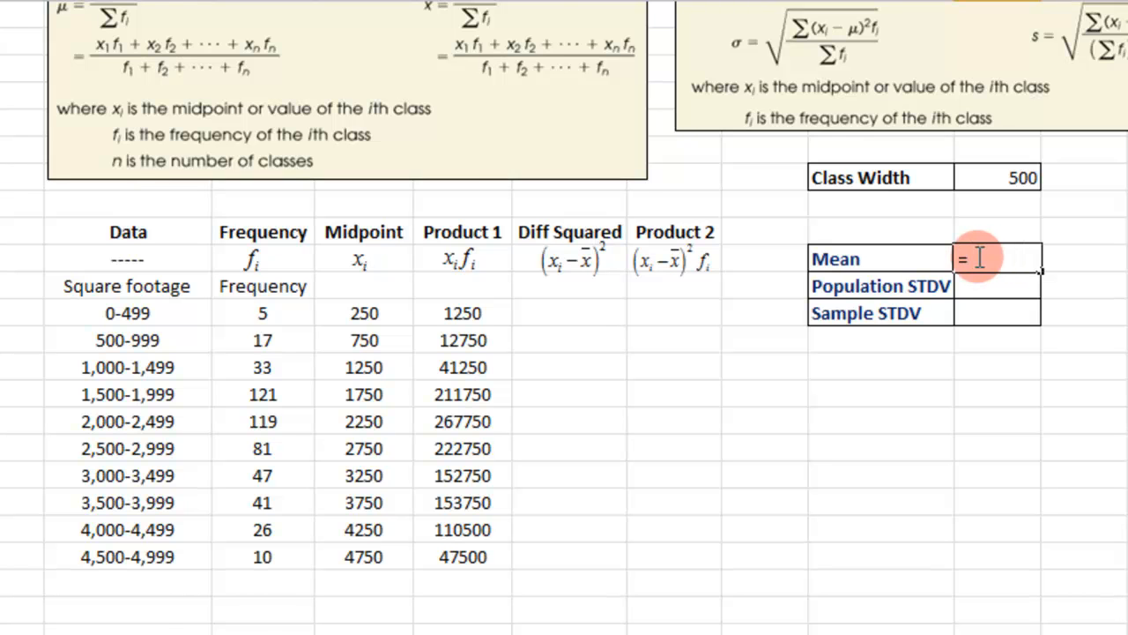
scroll(977, 276, "up", 1)
scroll(975, 277, "down", 4)
scroll(793, 335, "up", 1)
left_click(476, 561)
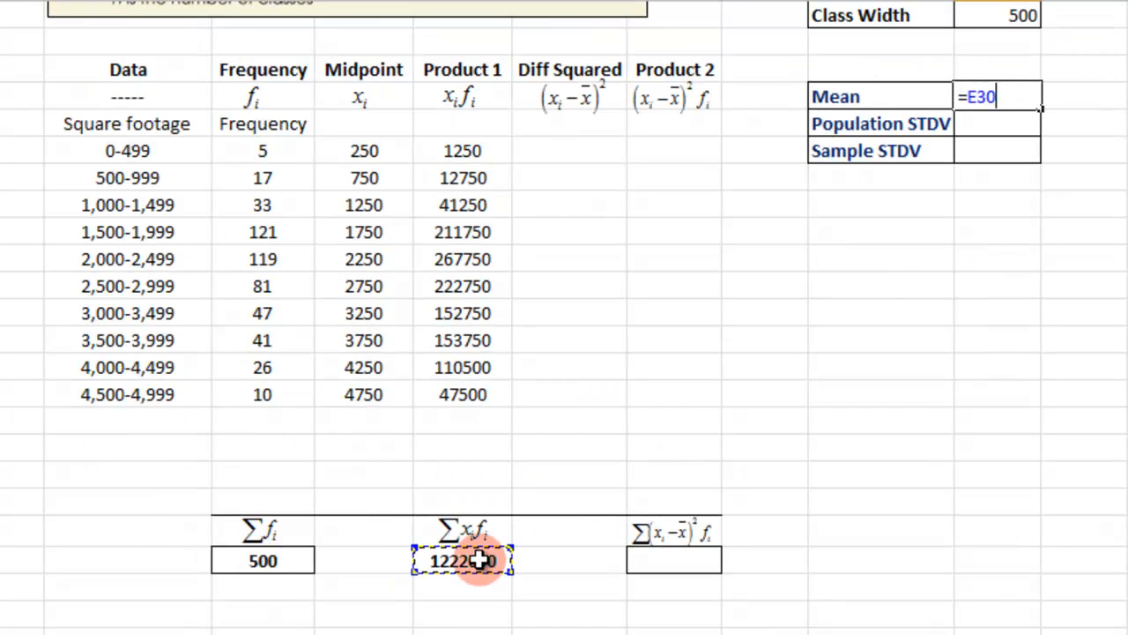
type("/")
left_click(252, 562)
key("Return")
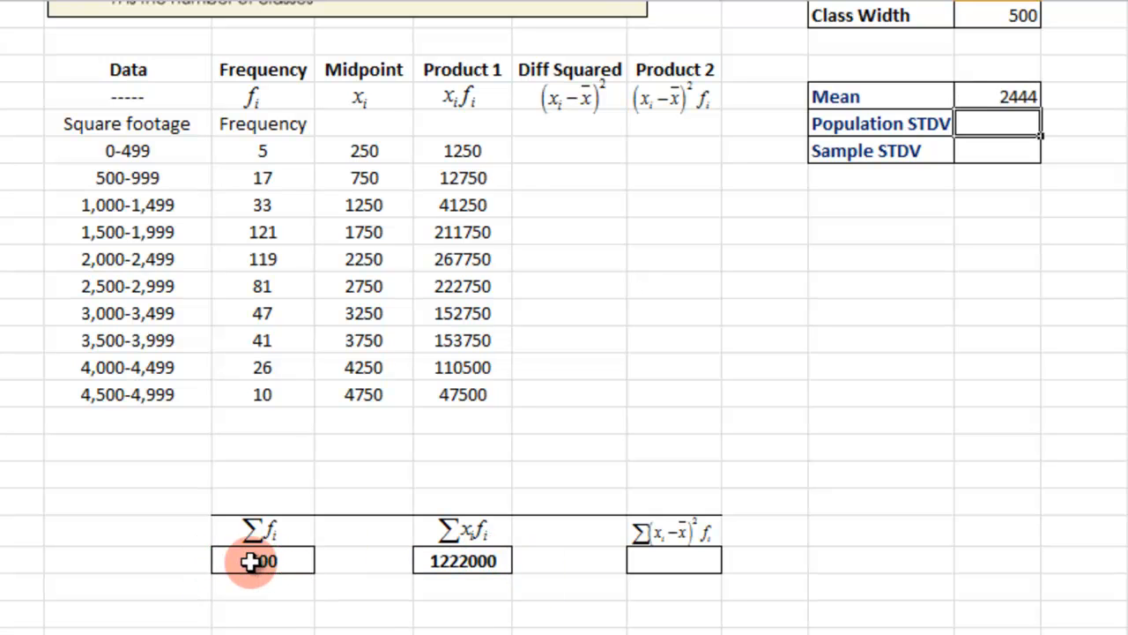
left_click(1002, 95)
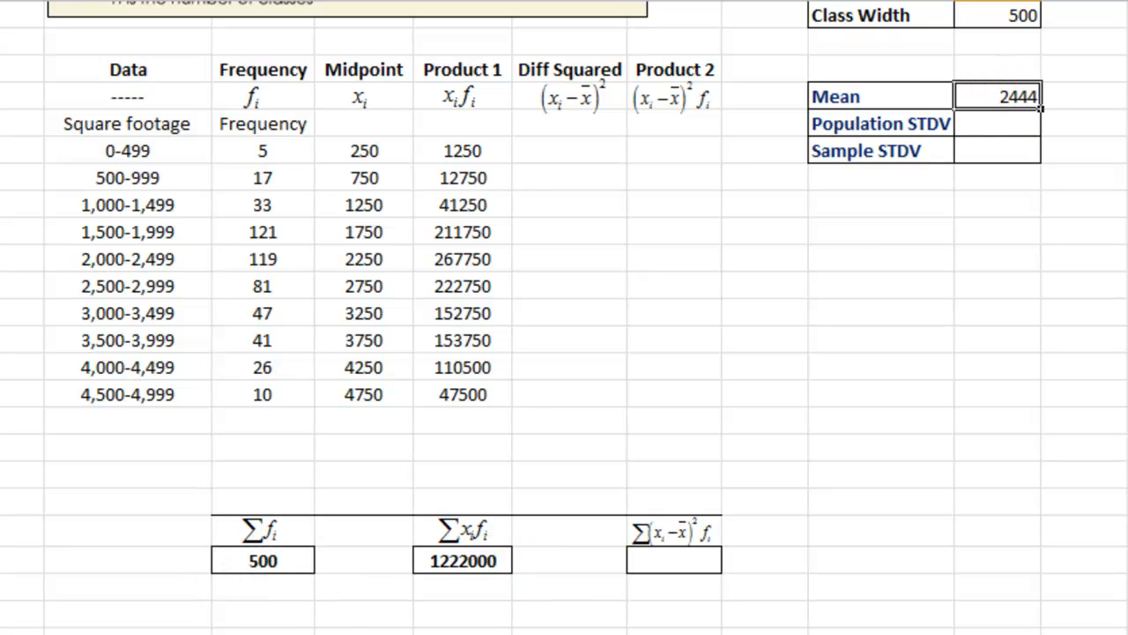
Step: Calculate the first squared difference in F15 with =(D15-J$13)^2, keeping the mean's row reference absolute
scroll(665, 224, "up", 2)
left_click(664, 224)
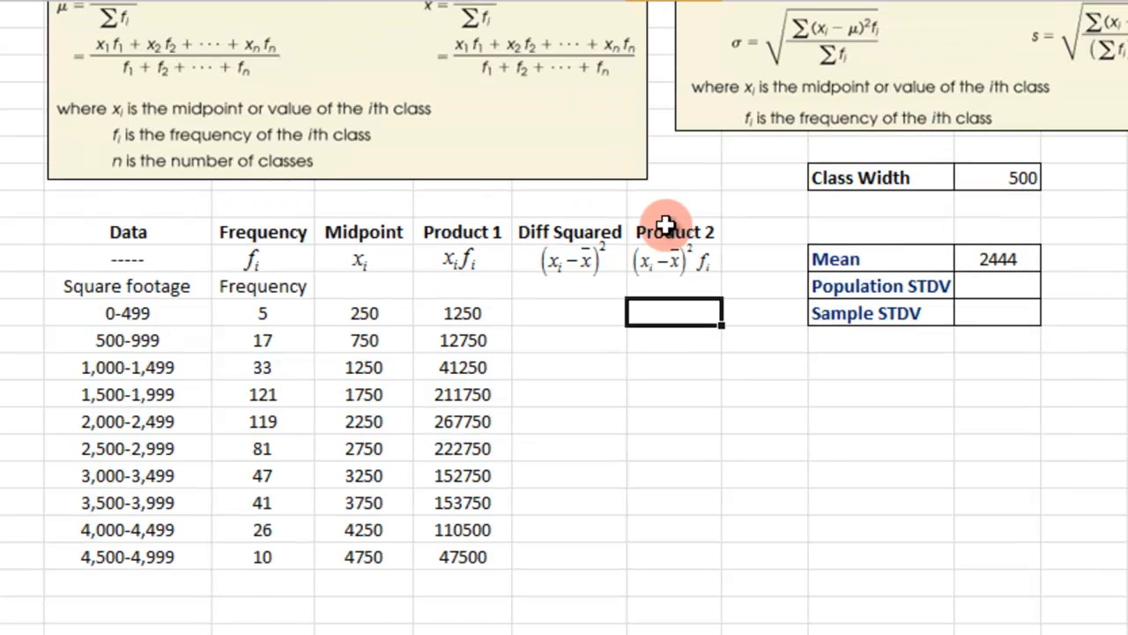
left_click(519, 314)
scroll(547, 309, "up", 1)
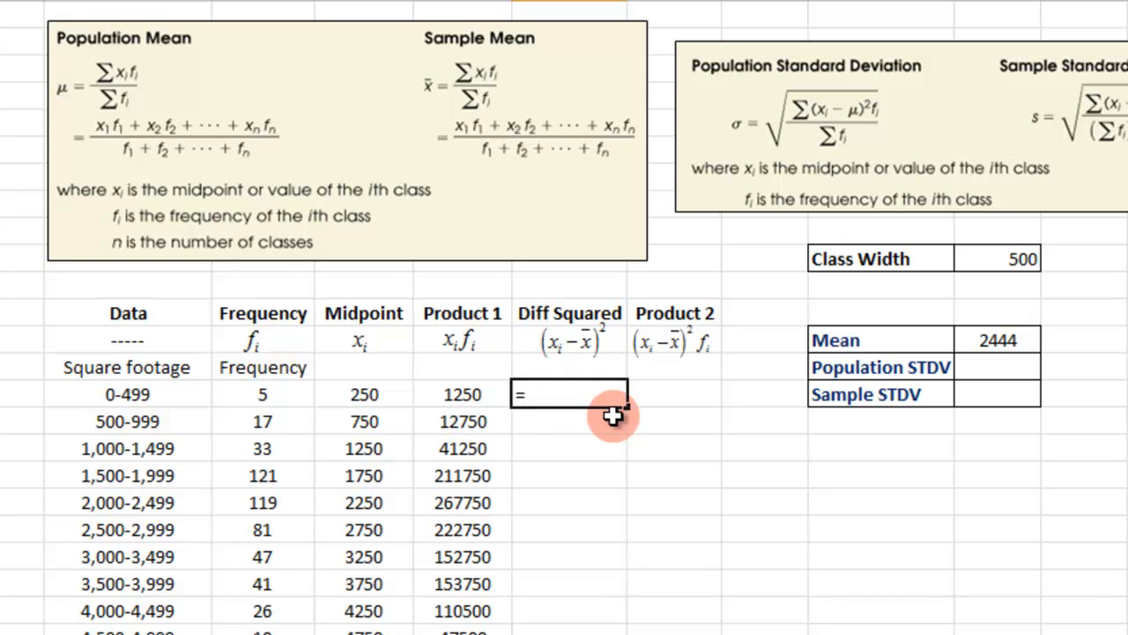
left_click(369, 397)
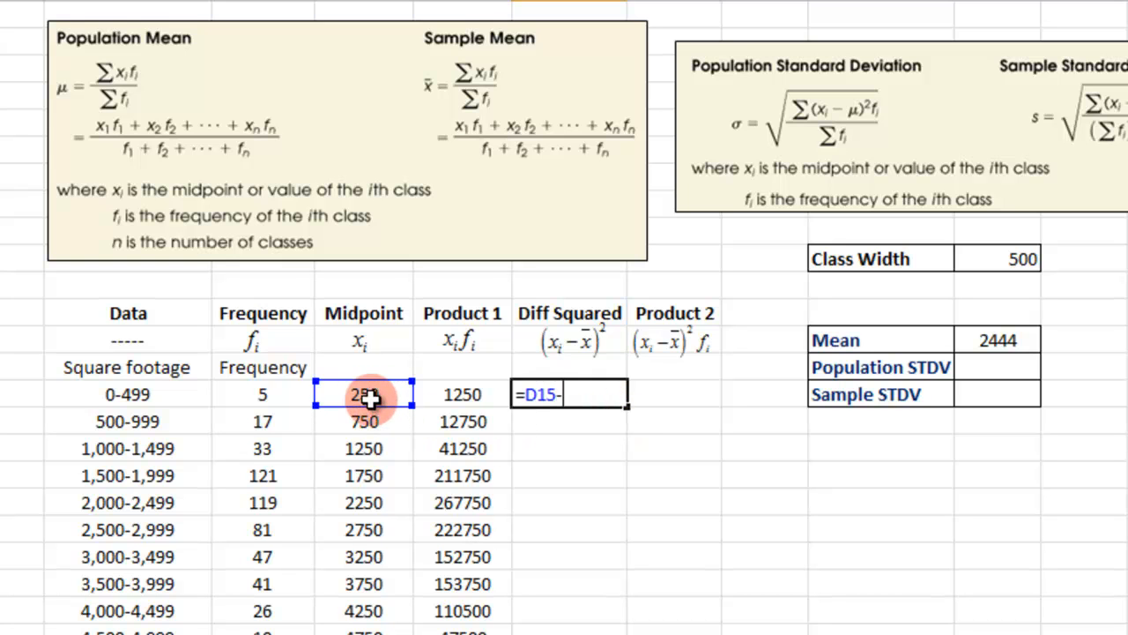
left_click(996, 342)
type(")")
left_click(527, 395)
type("(")
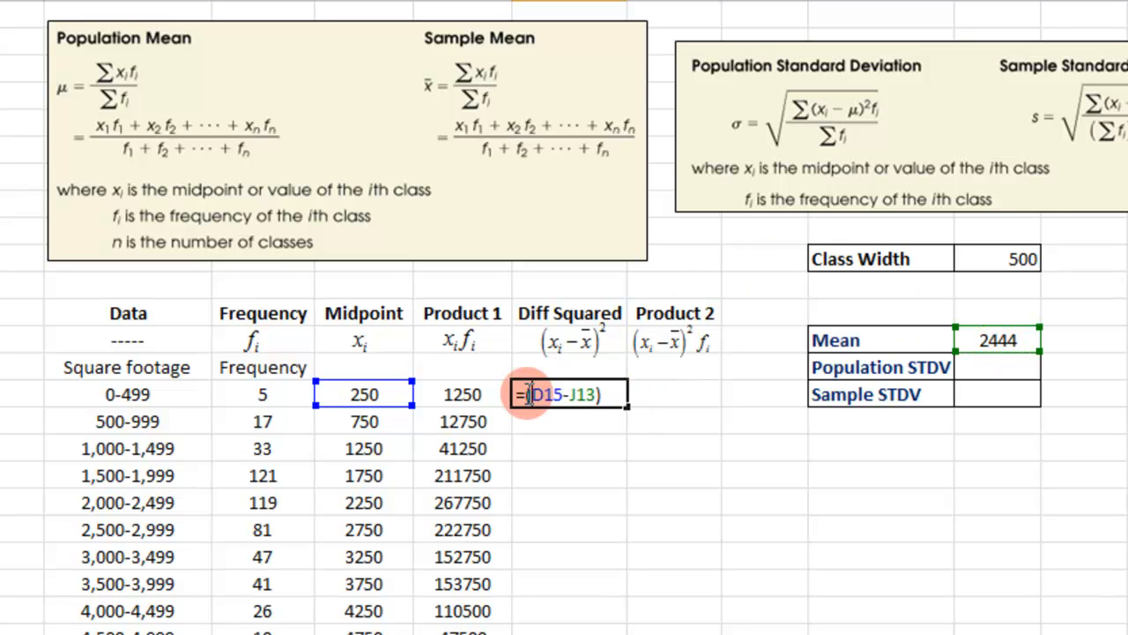
left_click(607, 395)
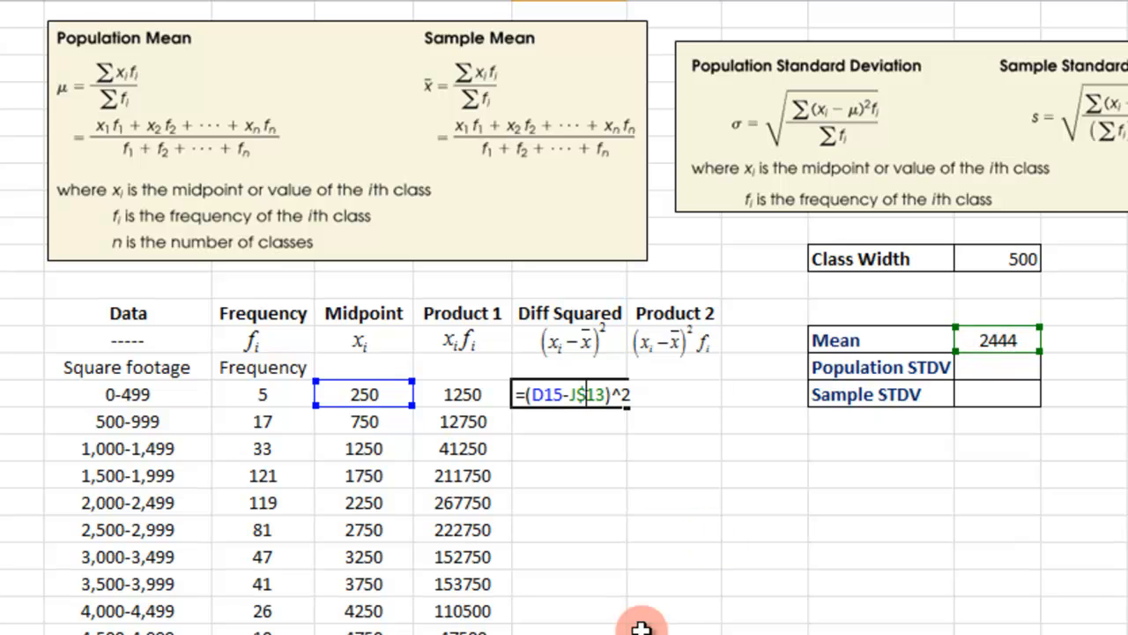
key("Return")
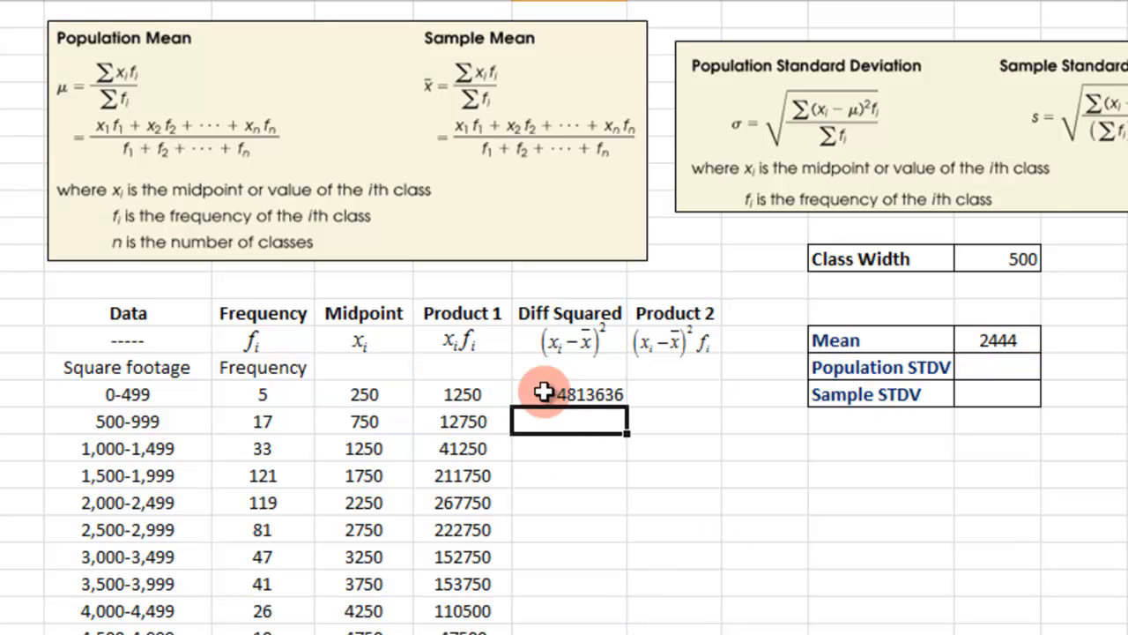
Step: Center the Diff Squared cells F15:F24 horizontally and fill the F15 formula down through F24
left_click_drag(564, 394, 573, 634)
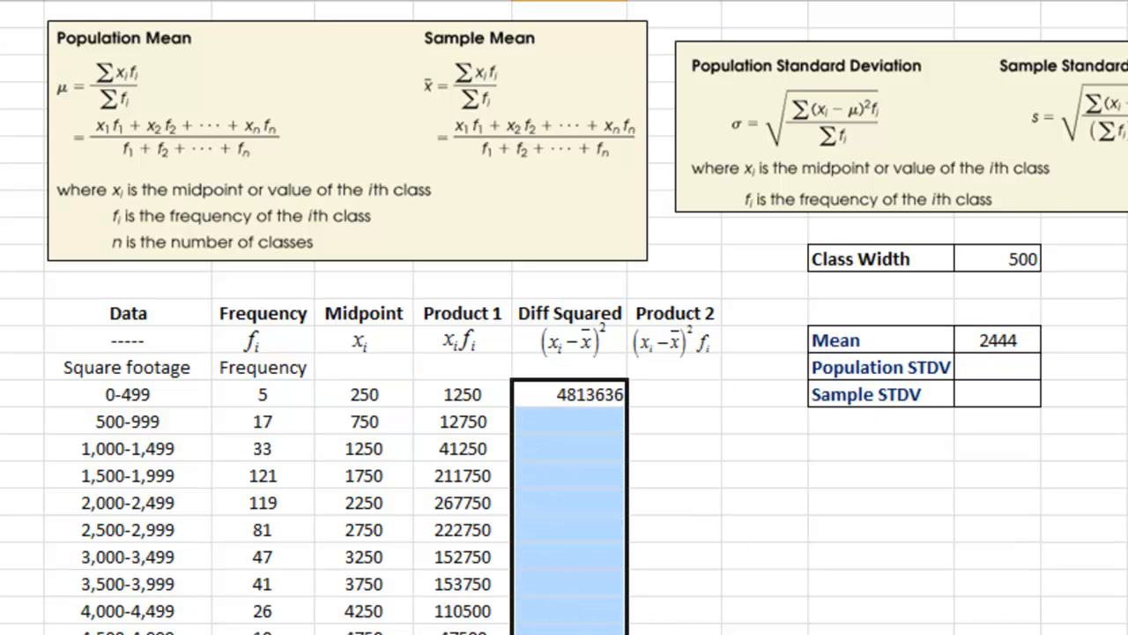
left_click(591, 395)
left_click_drag(627, 406, 623, 632)
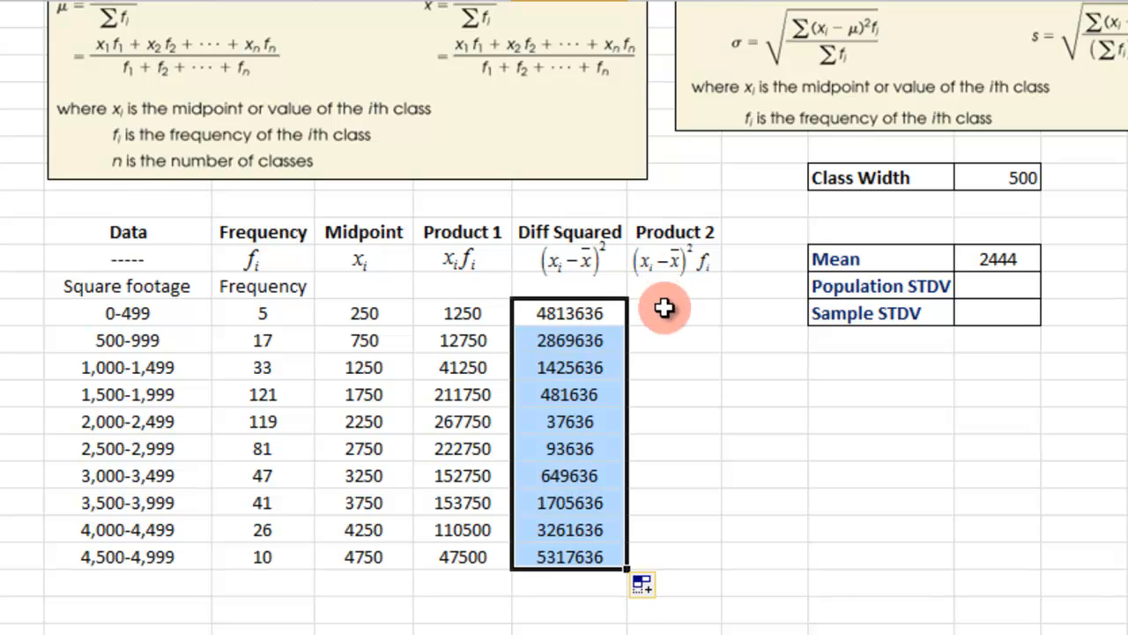
Step: Calculate the first Product 2 value in G15 with =F15*C15 and fill the formula down through G24
left_click(663, 226)
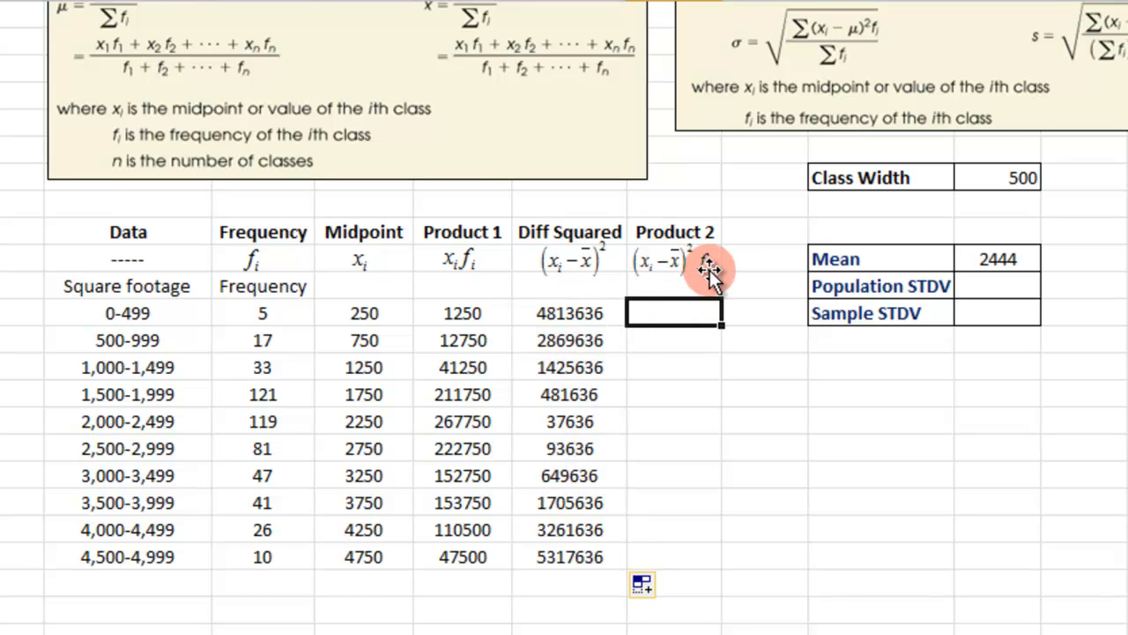
type("=")
left_click(571, 317)
type("*")
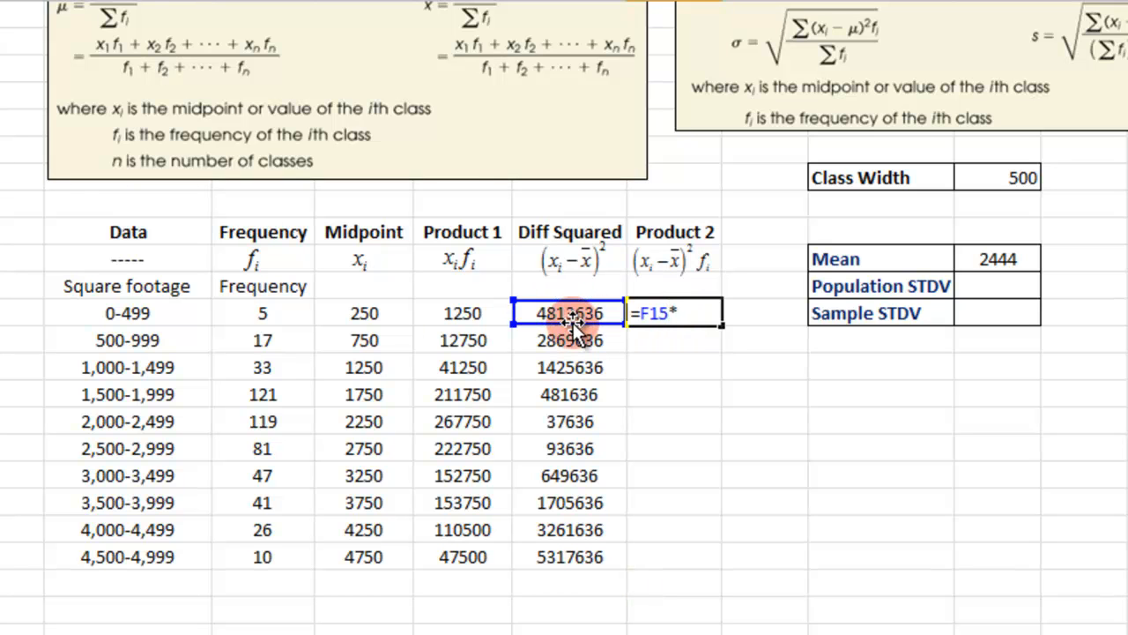
key("Return")
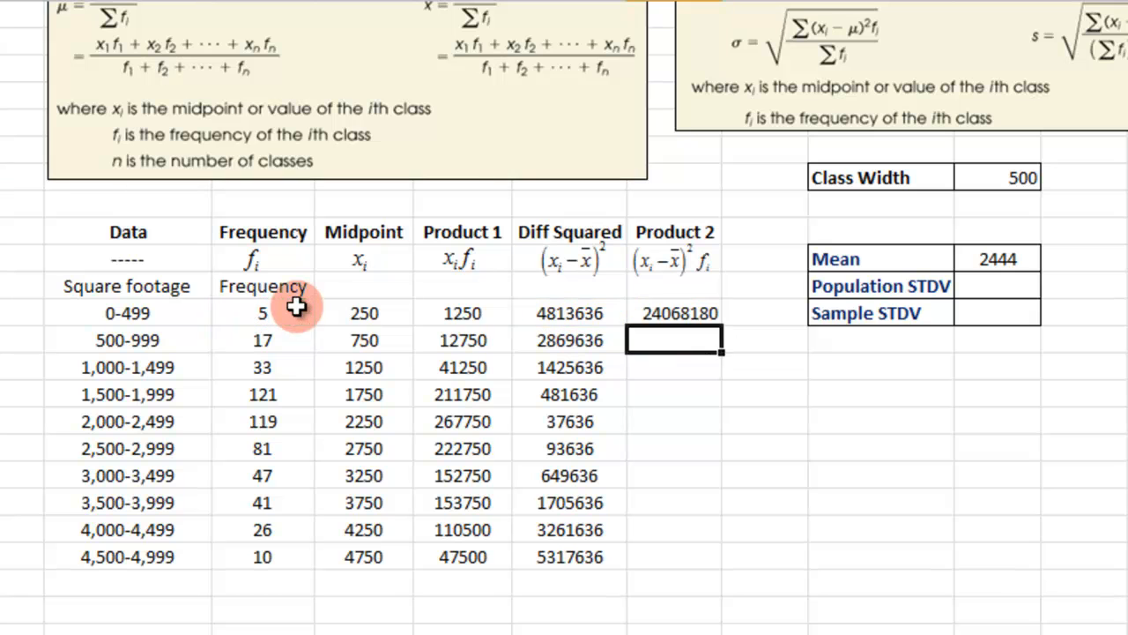
left_click(701, 313)
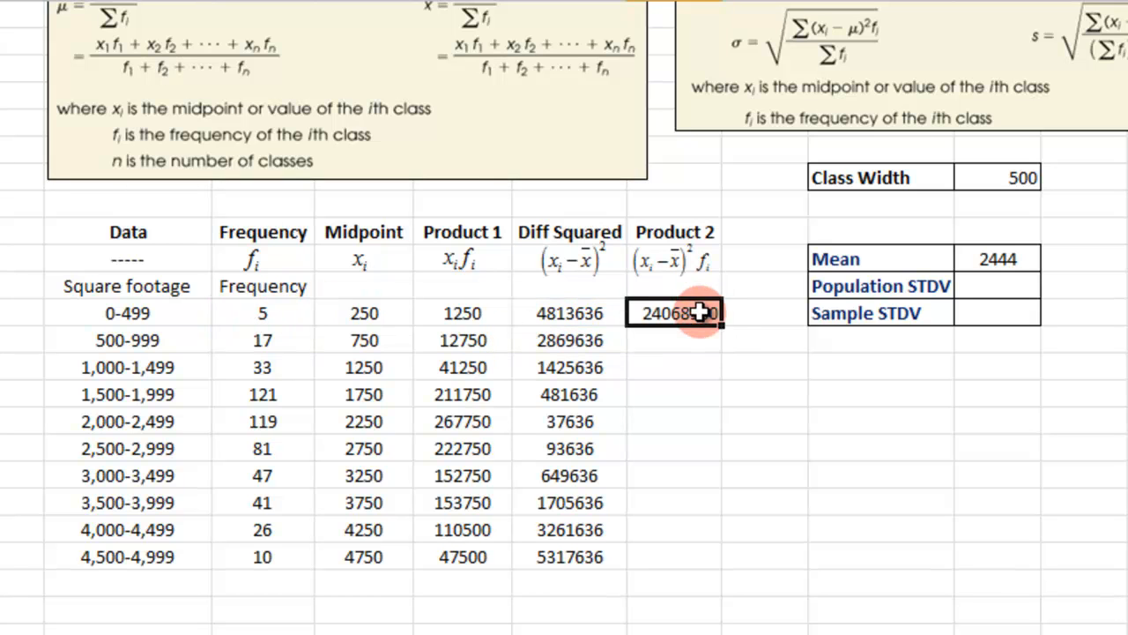
left_click_drag(721, 328, 720, 559)
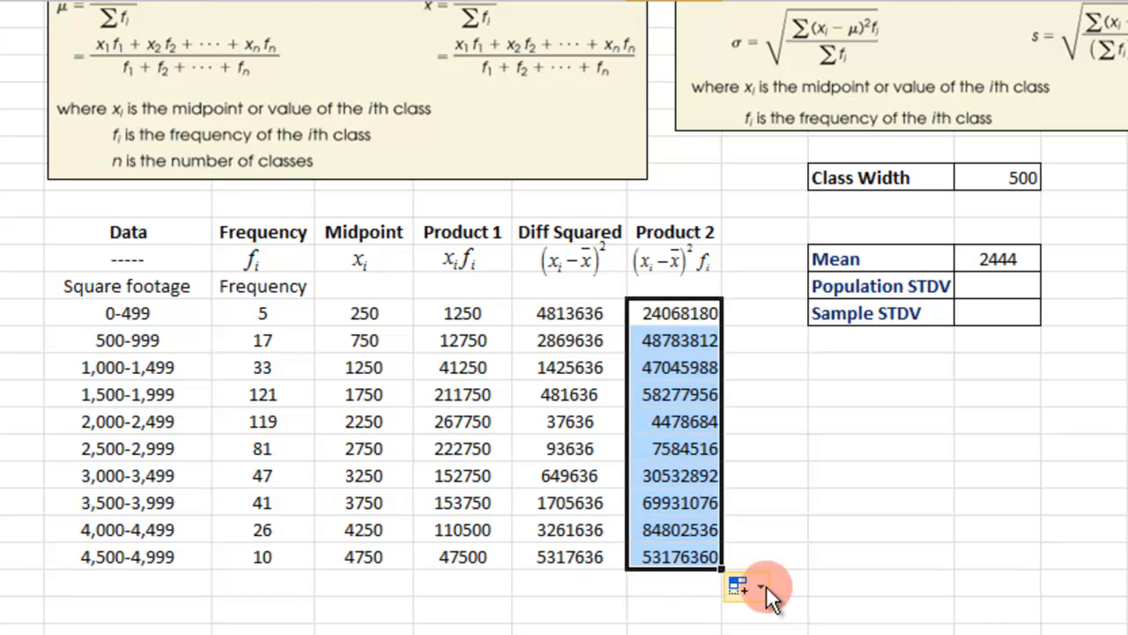
left_click(822, 587)
Step: Total the Product 2 column in G30 with =SUM(G15:G24) and center the values in G15:G24 horizontally
scroll(716, 357, "down", 2)
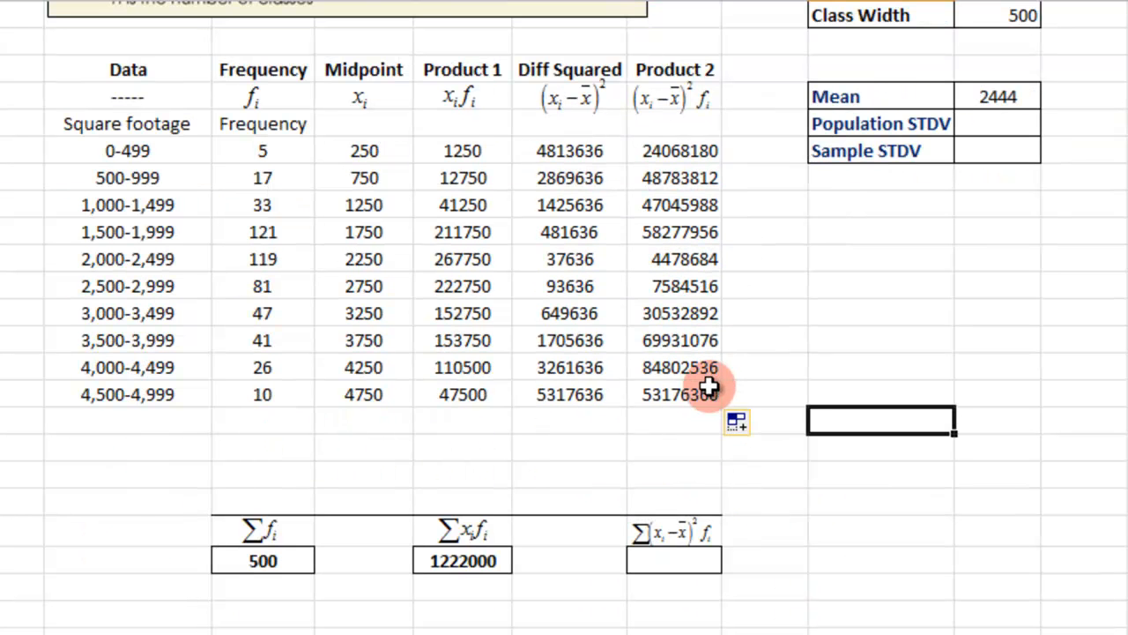
left_click(704, 555)
type("=SUM(")
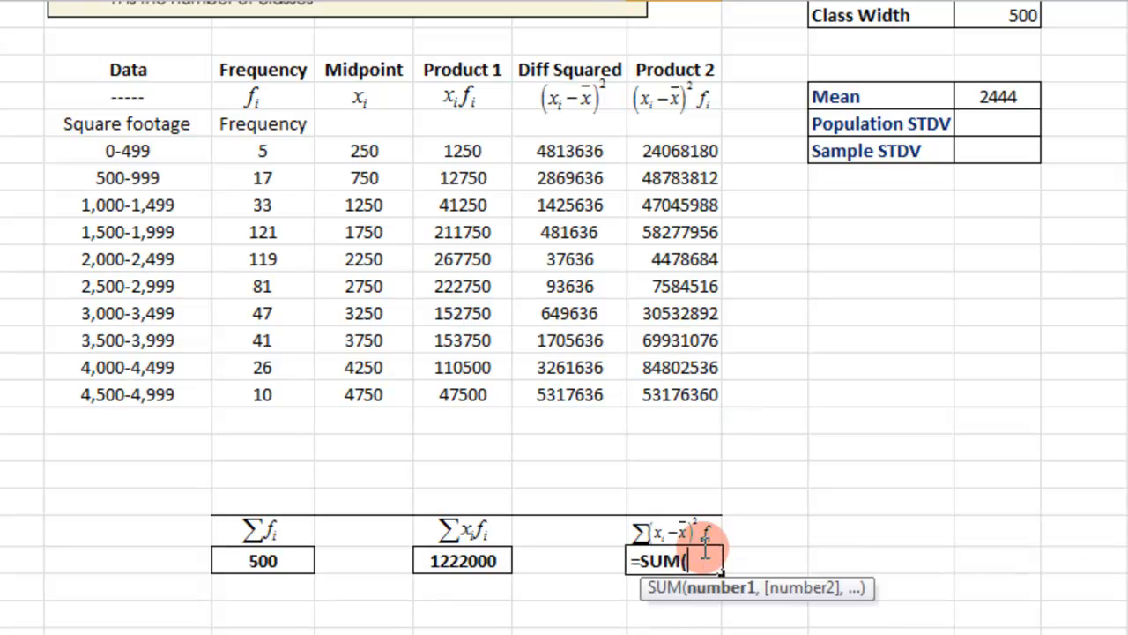
left_click_drag(687, 151, 681, 391)
key("Return")
left_click_drag(679, 151, 670, 393)
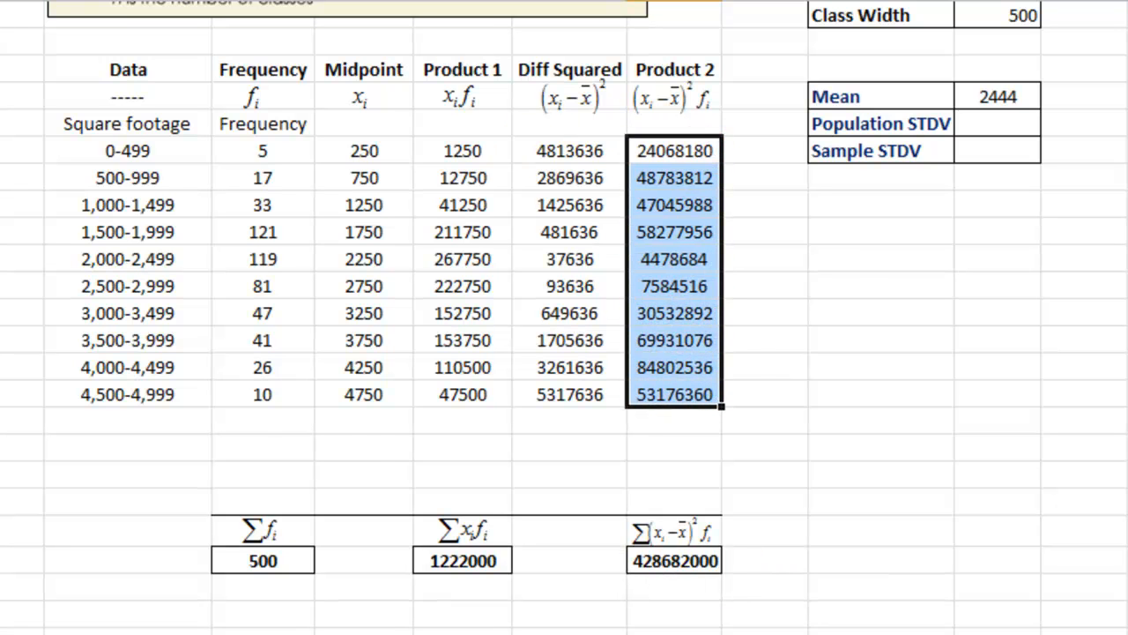
Step: Compare the population and sample standard deviation formulas with the column totals in row 30 and the empty result cells
scroll(723, 368, "up", 3)
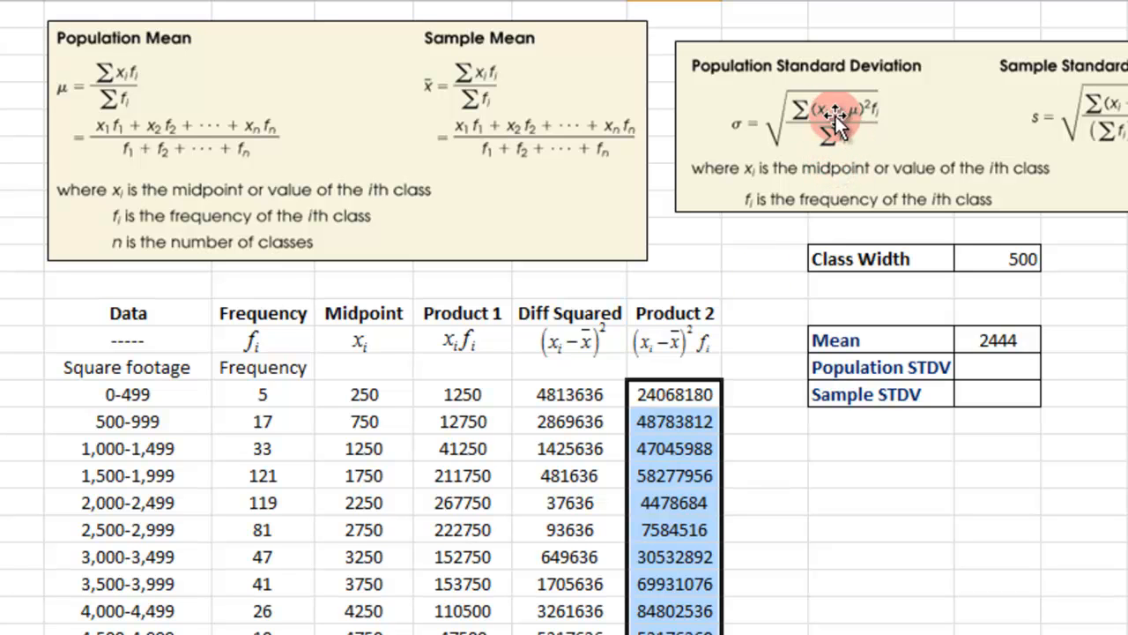
scroll(801, 326, "down", 2)
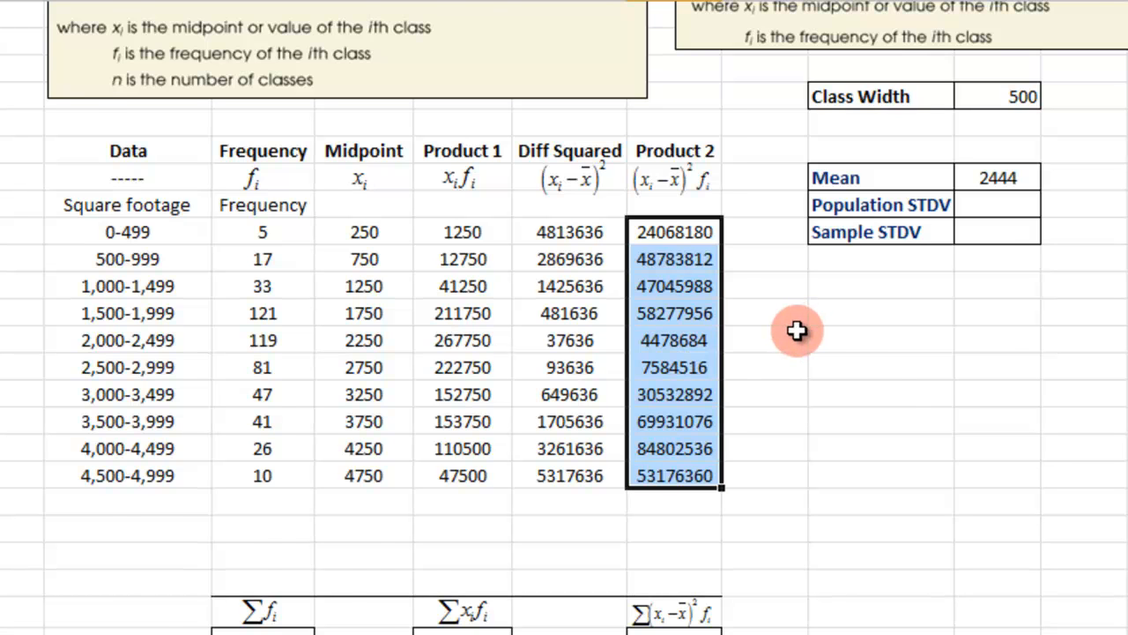
scroll(797, 330, "up", 2)
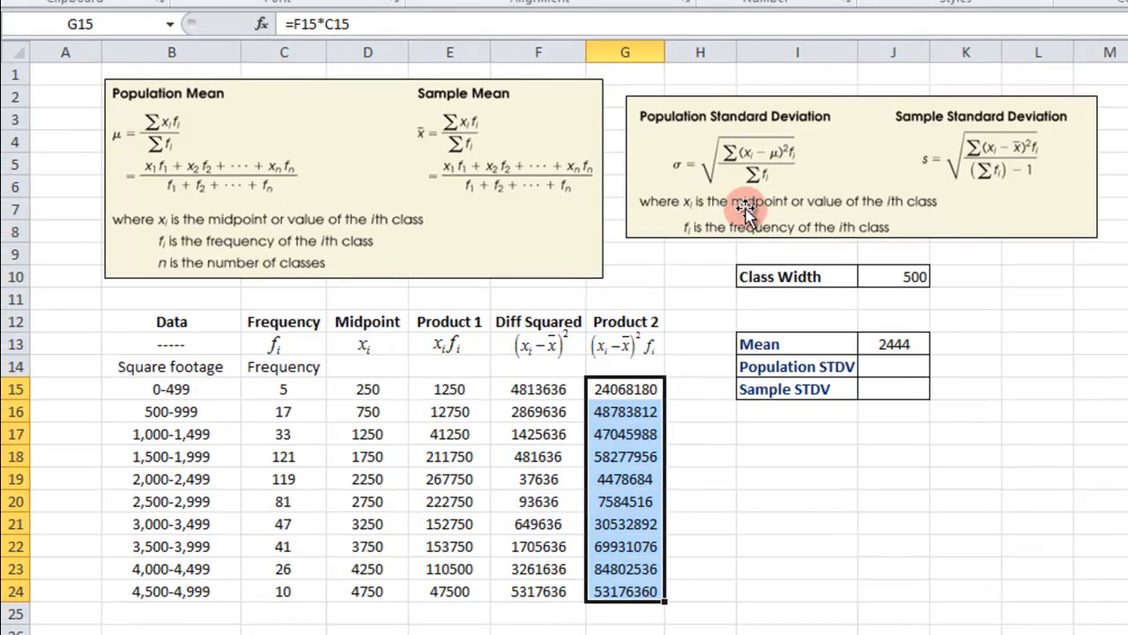
left_click(872, 365)
left_click(885, 395)
scroll(893, 449, "down", 2)
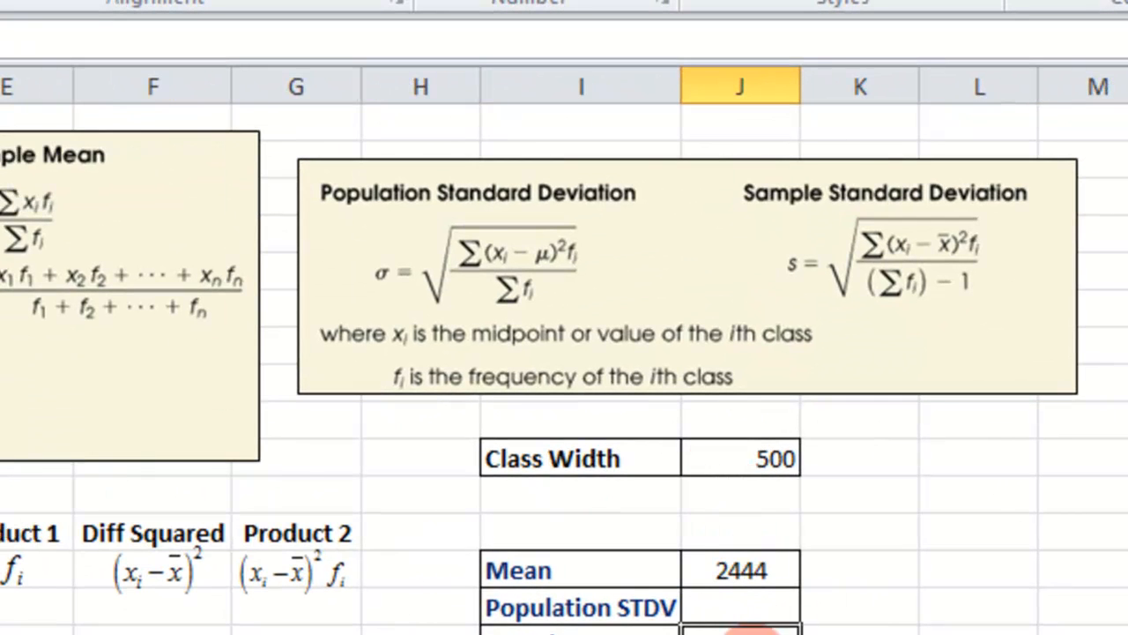
scroll(741, 621, "down", 2)
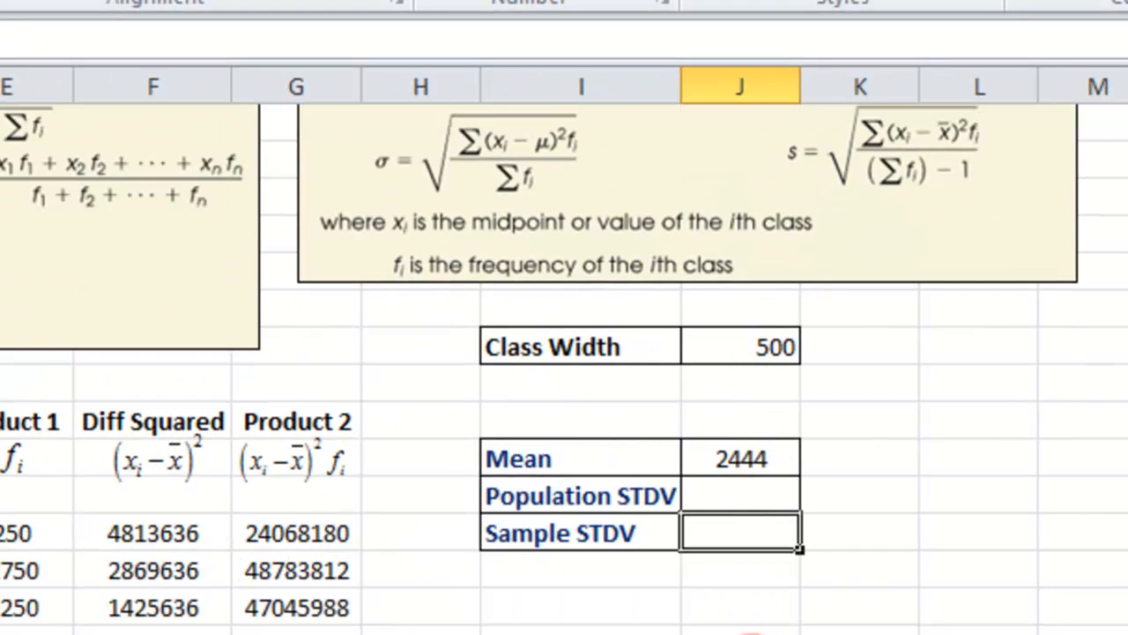
scroll(741, 617, "up", 2)
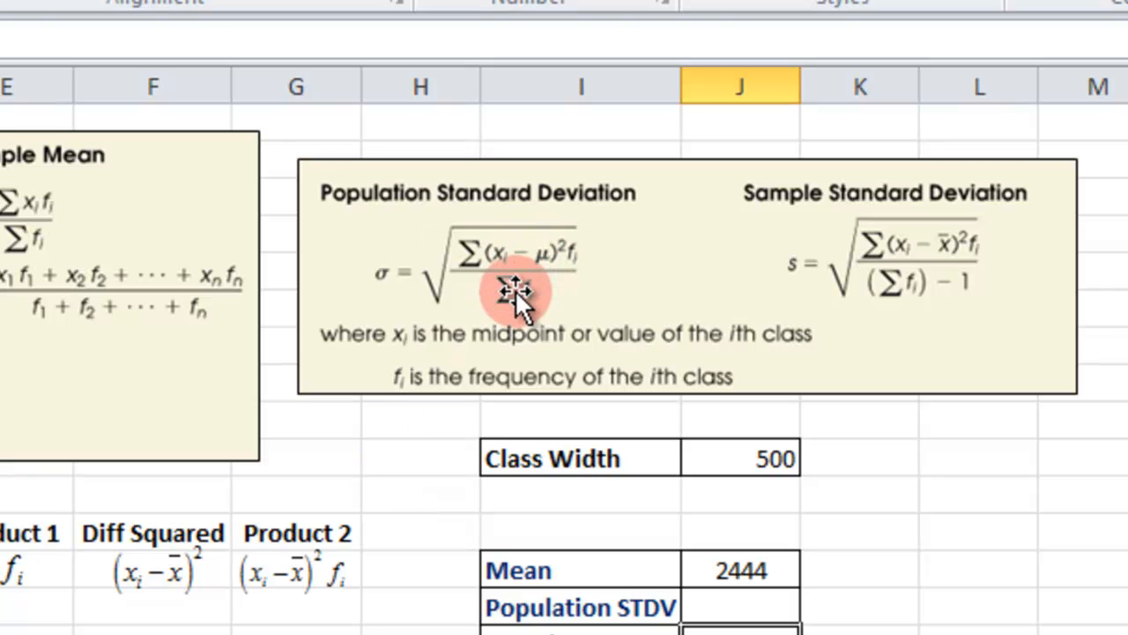
scroll(427, 324, "down", 1)
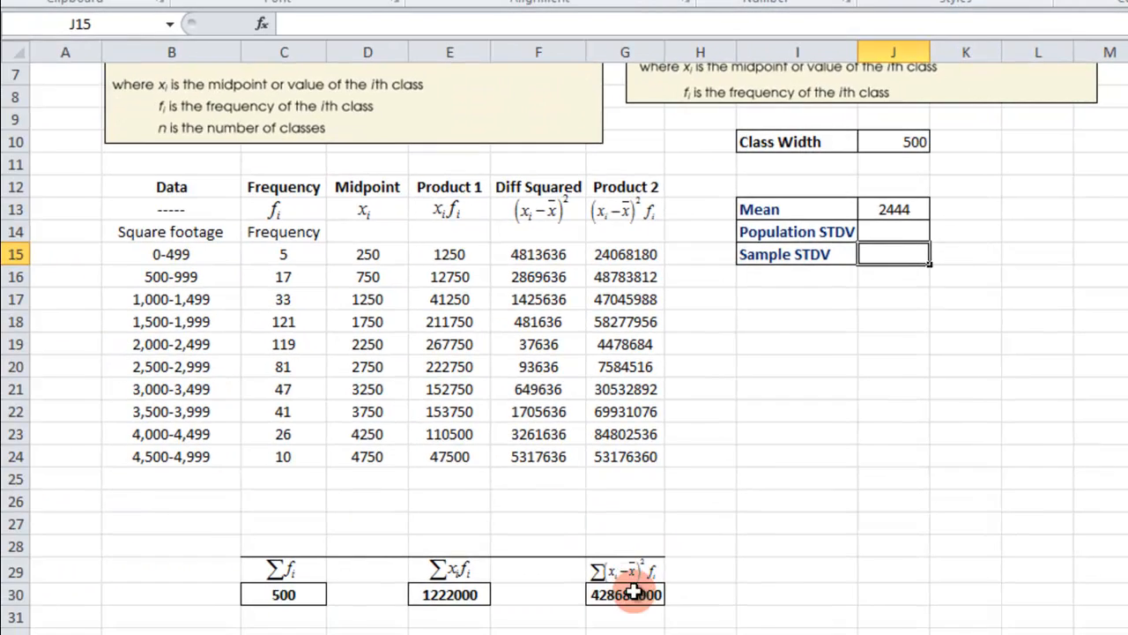
scroll(677, 449, "up", 2)
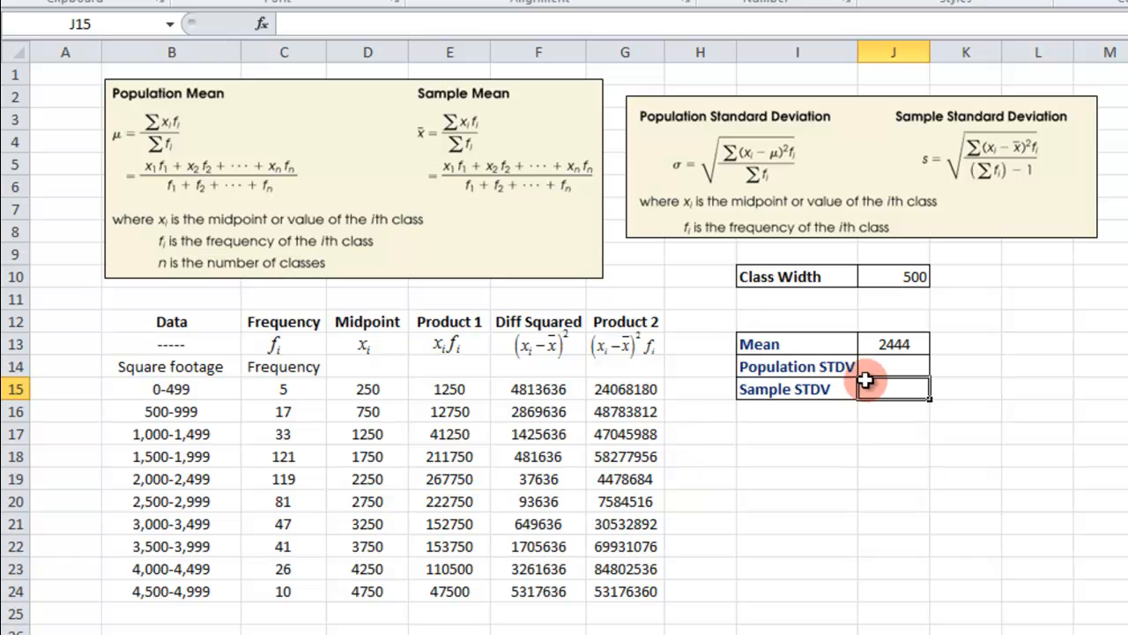
Step: Calculate the population standard deviation in J14 with the formula =SQRT(G30/C30)
left_click(888, 366)
type("=SQRT")
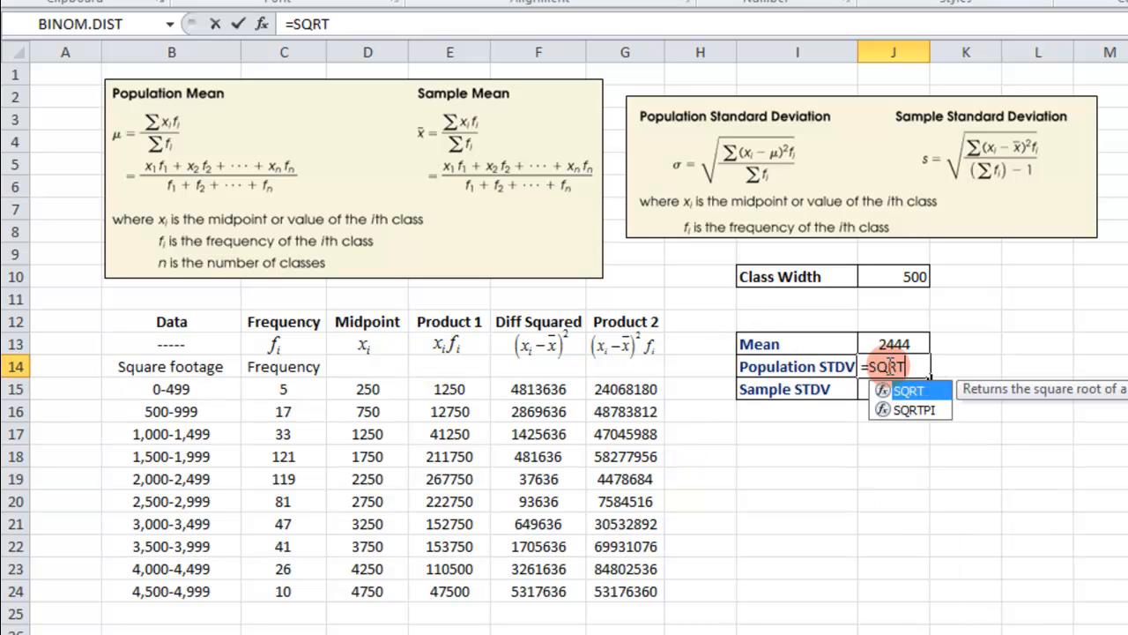
type("(")
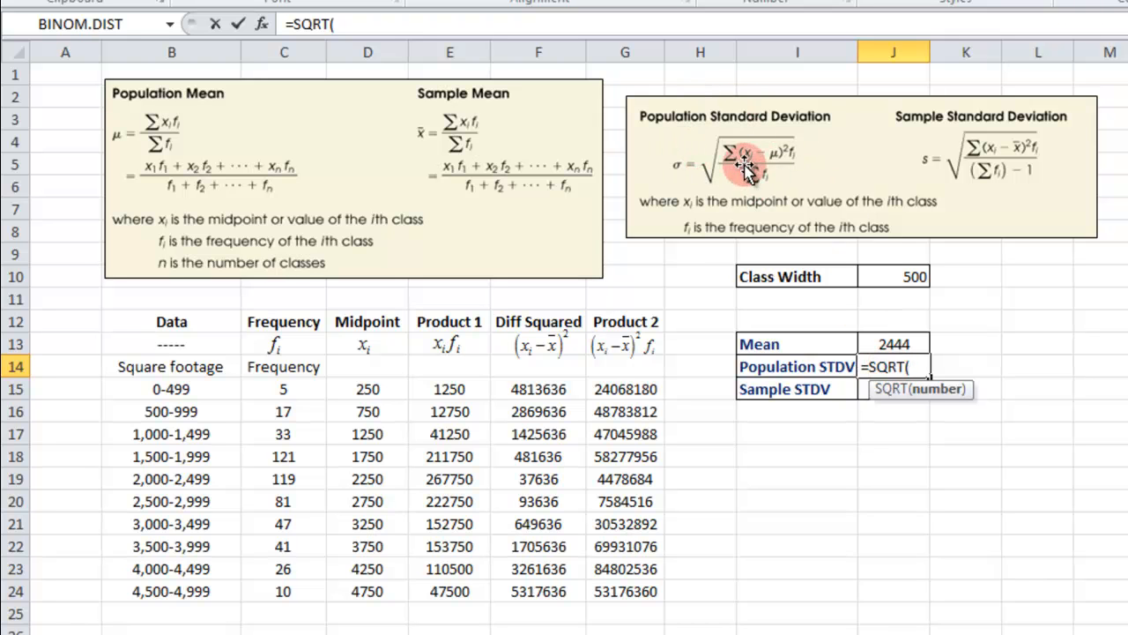
scroll(660, 318, "down", 3)
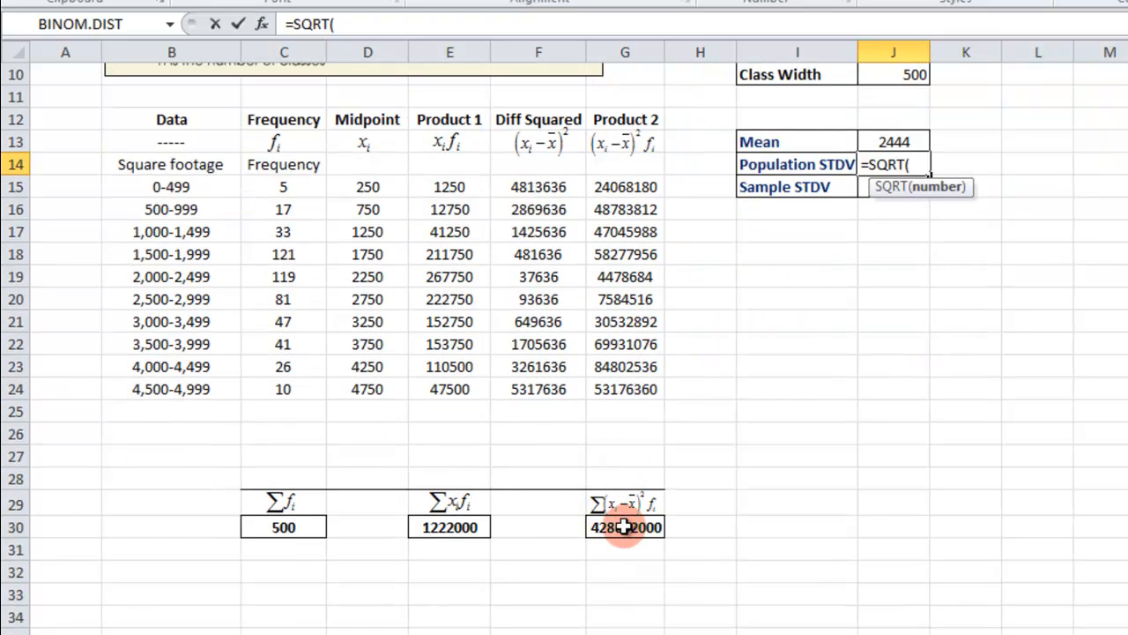
left_click(624, 527)
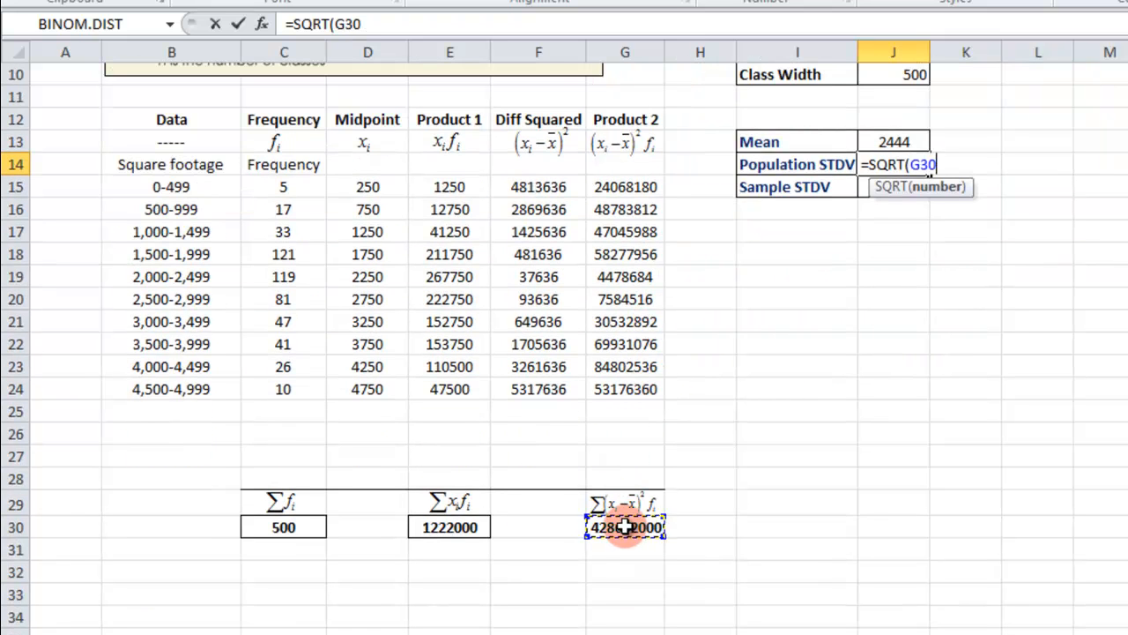
scroll(625, 520, "up", 3)
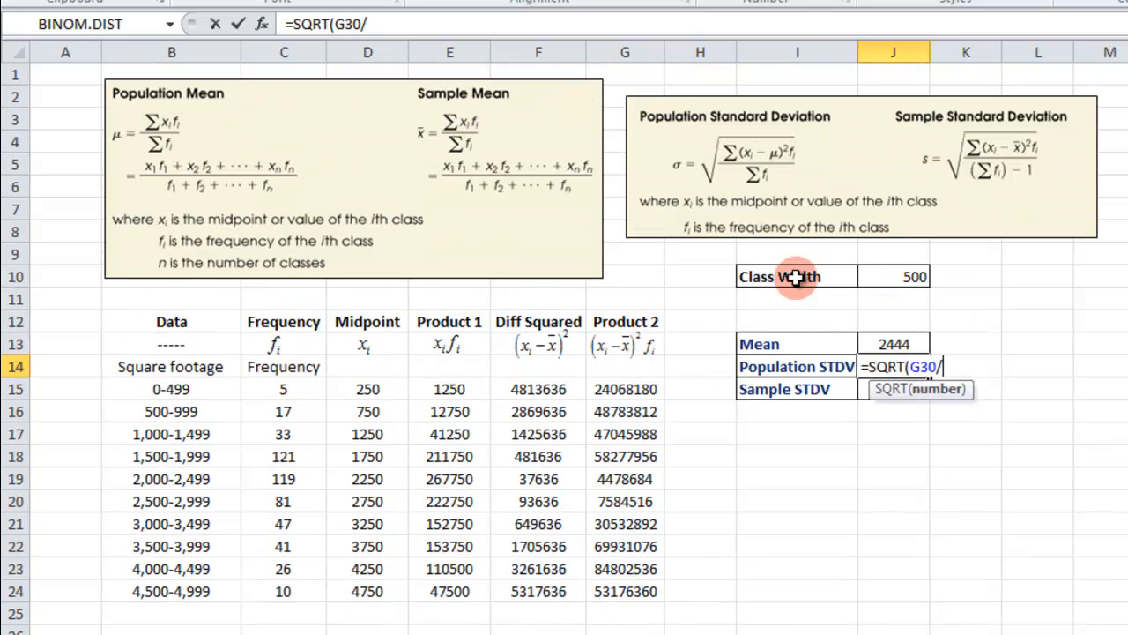
scroll(663, 348, "down", 3)
left_click(289, 527)
scroll(393, 430, "up", 2)
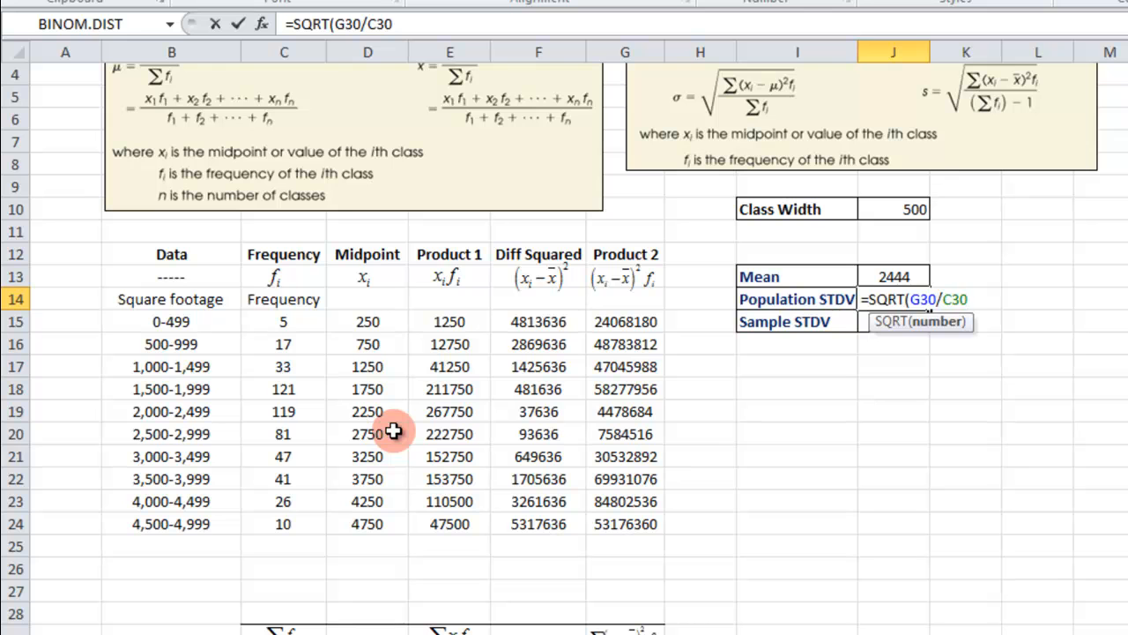
type(")")
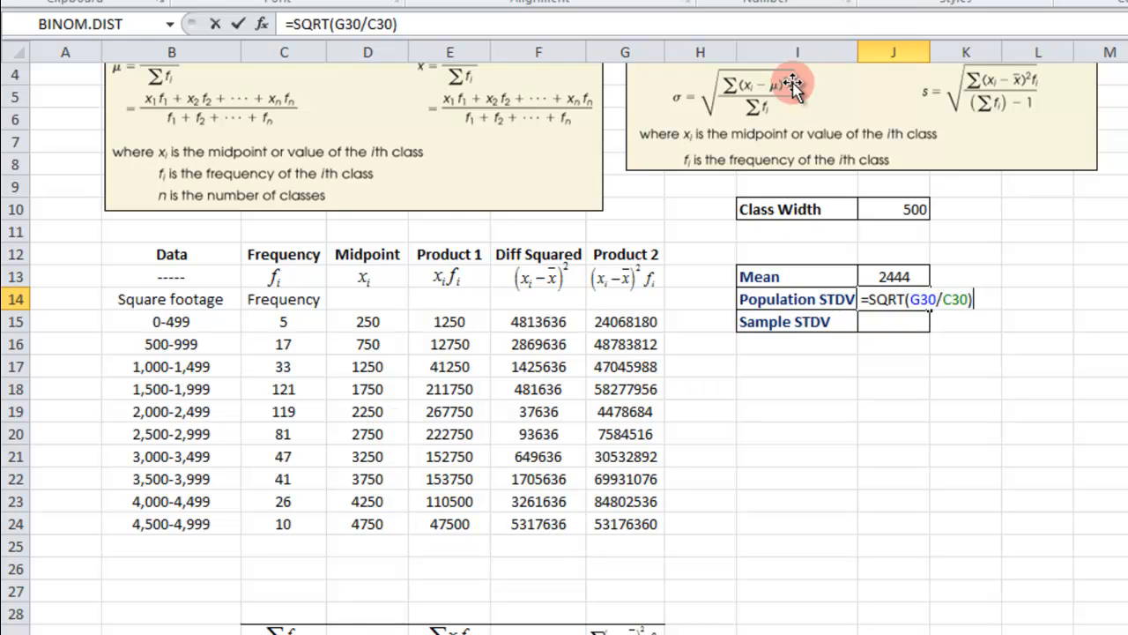
scroll(627, 560, "down", 1)
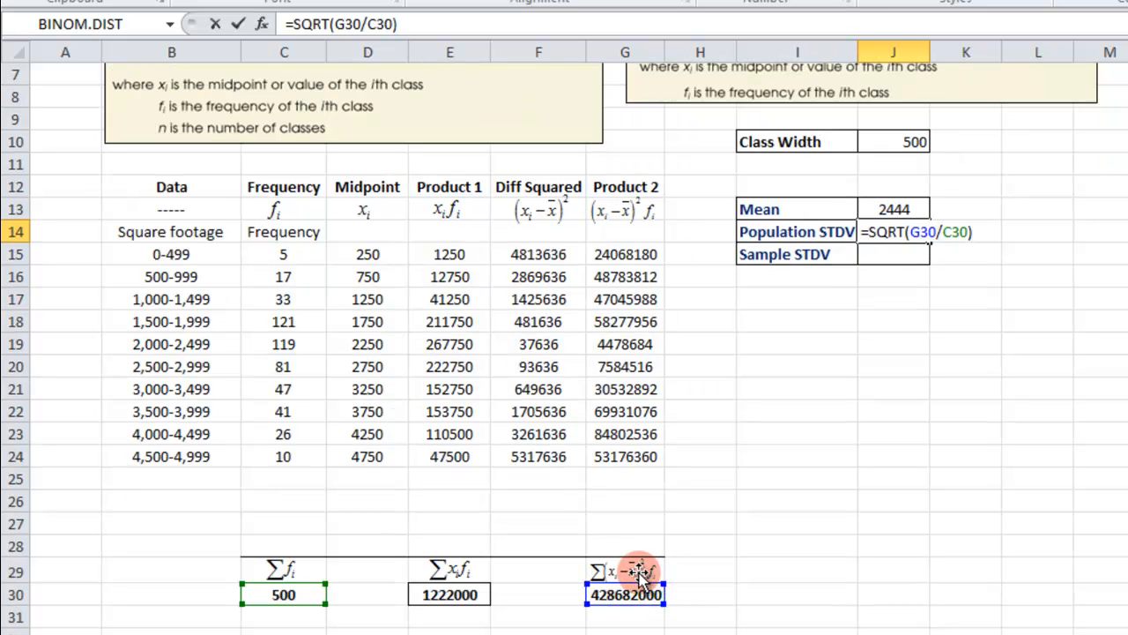
scroll(476, 476, "up", 2)
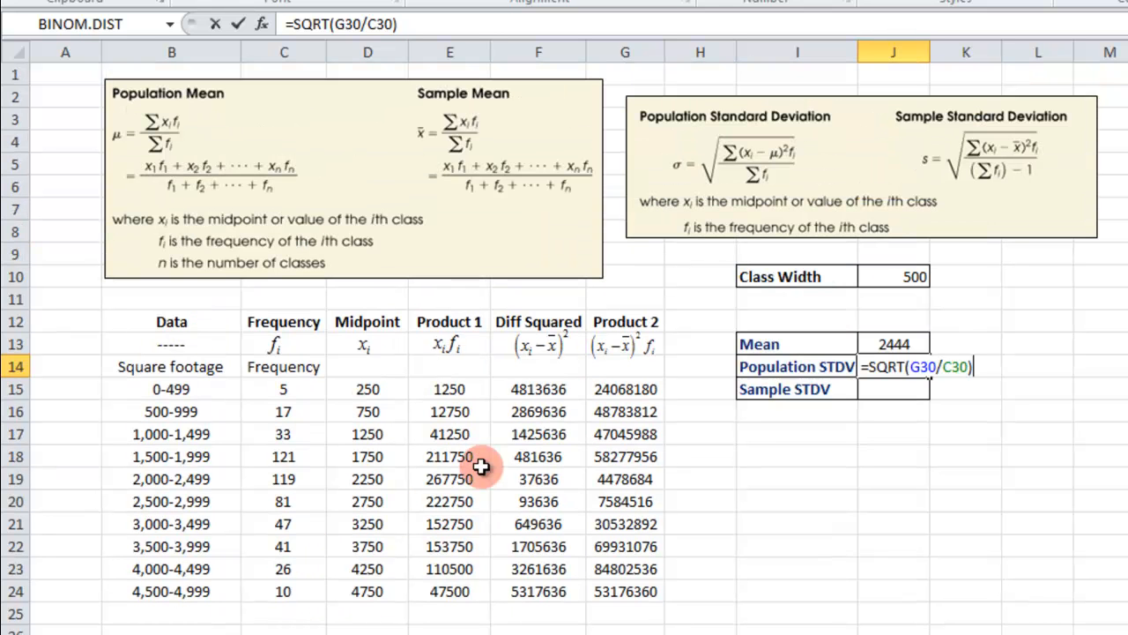
key("Return")
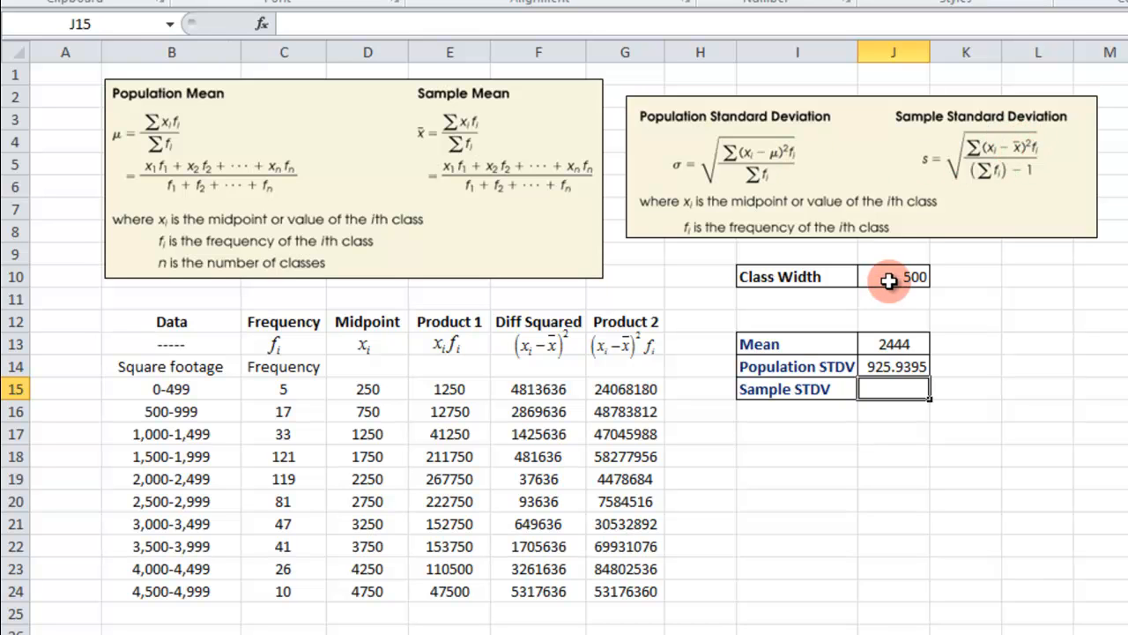
Step: Calculate the sample standard deviation in J15 with the formula =SQRT(G30/(C30-1))
type("=SQRT(")
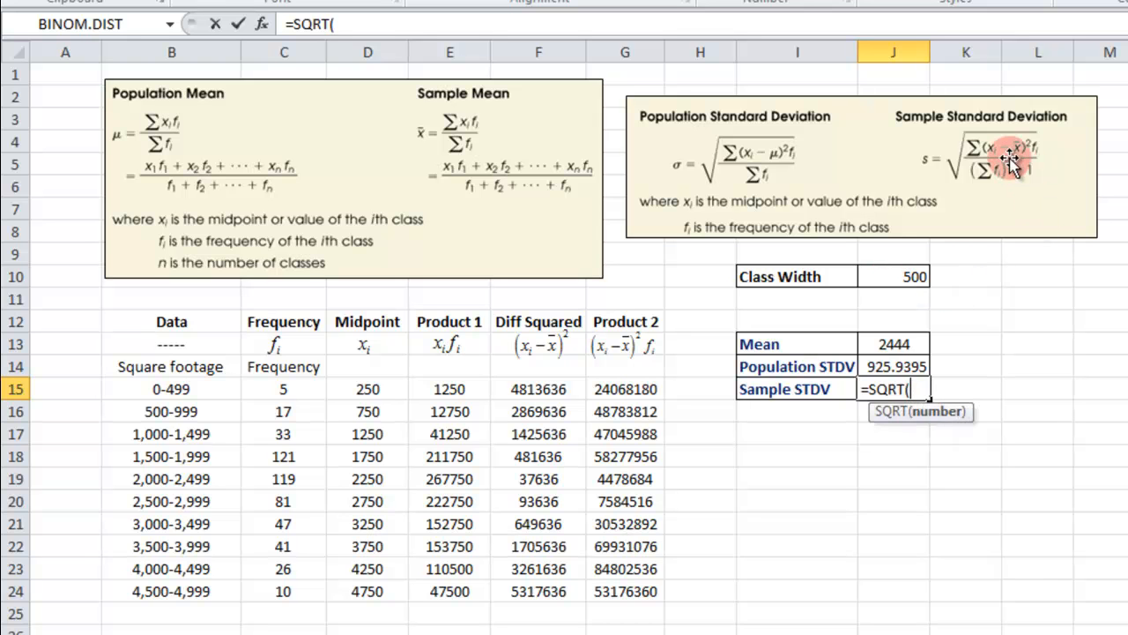
scroll(682, 197, "down", 1)
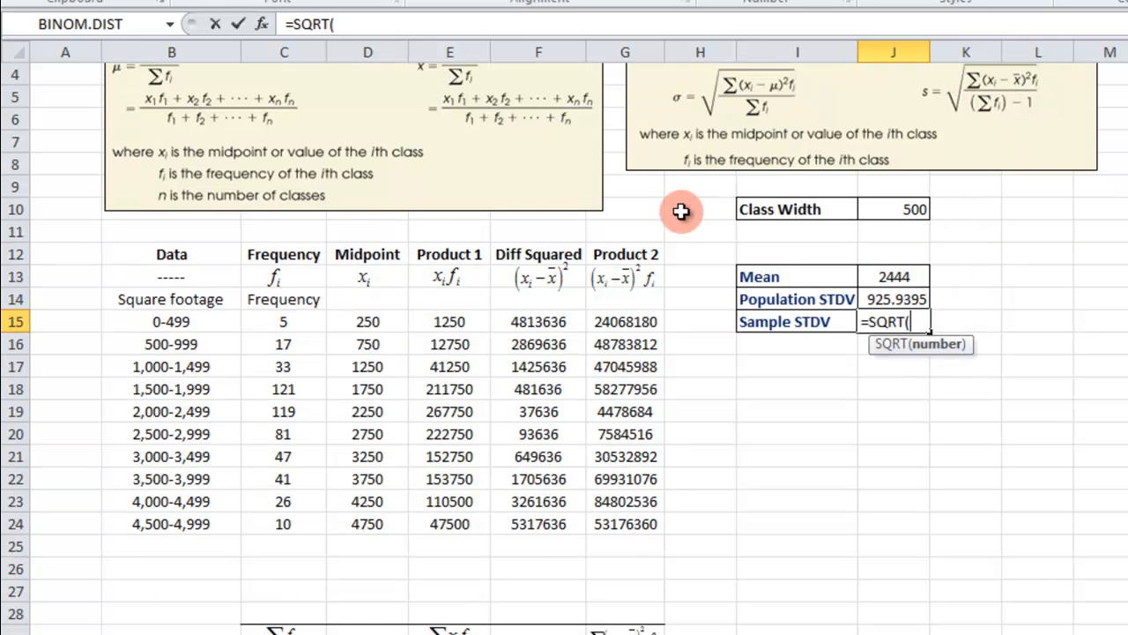
scroll(645, 295, "down", 1)
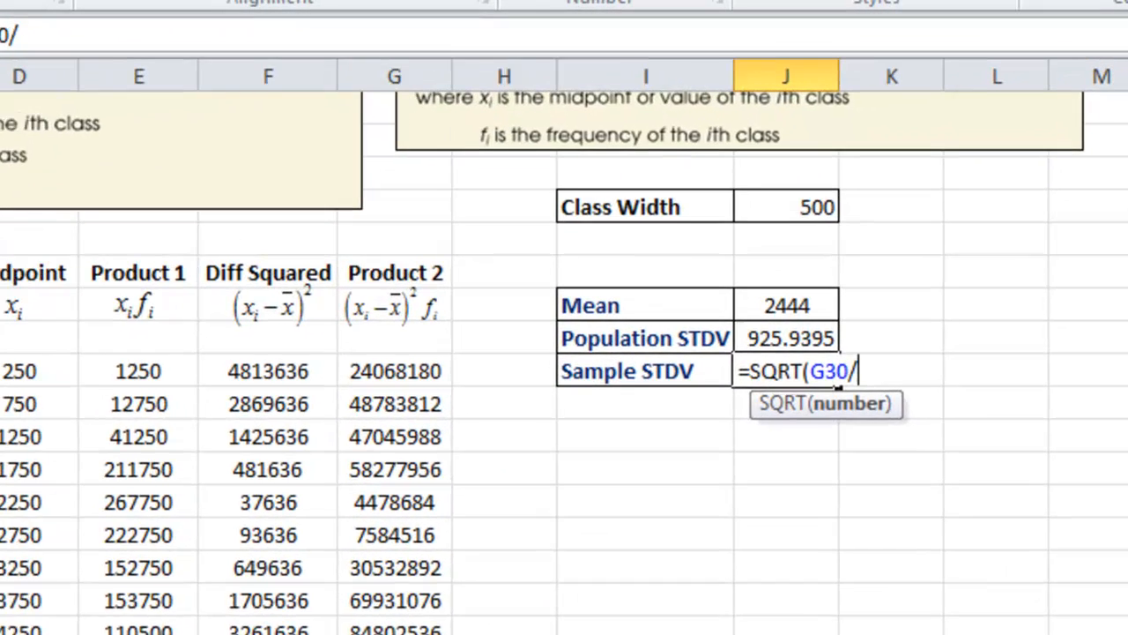
scroll(769, 254, "up", 2)
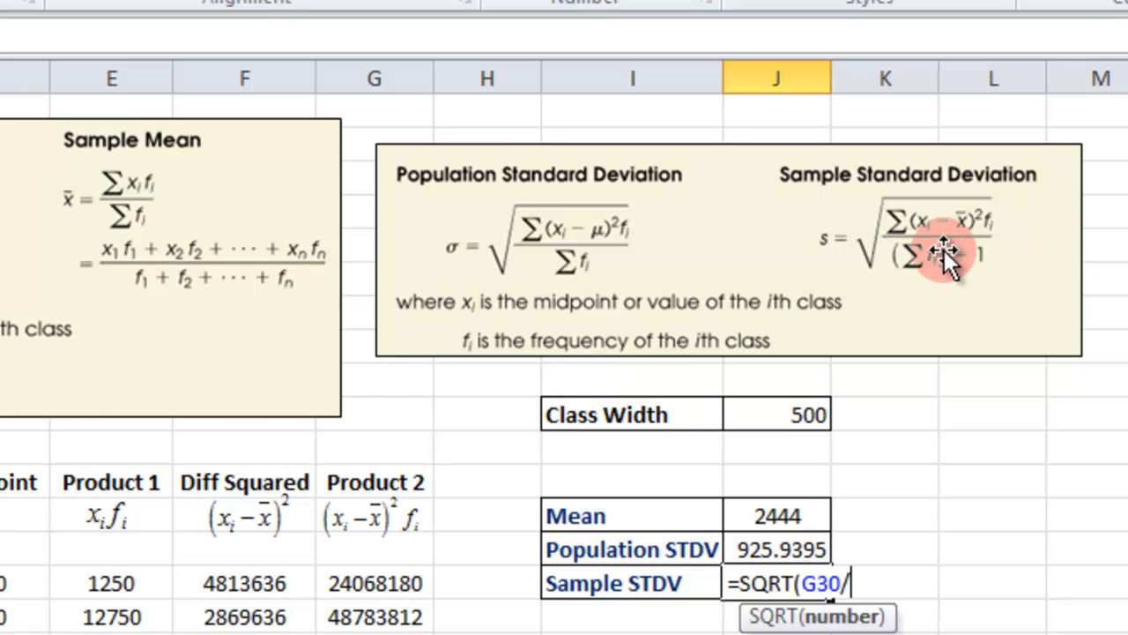
scroll(961, 265, "down", 1)
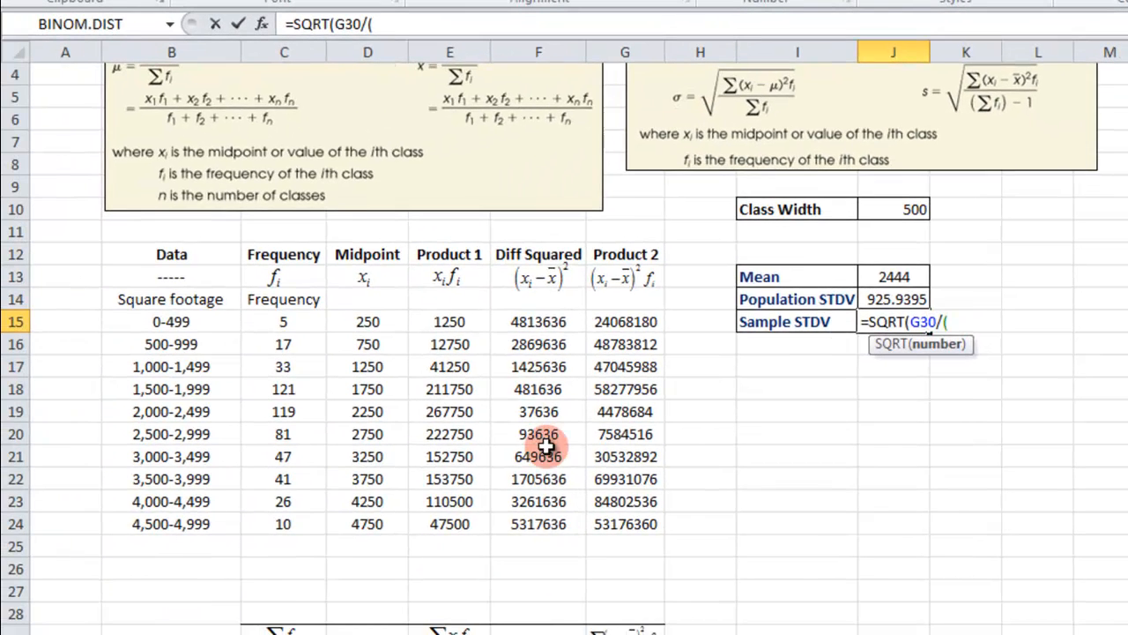
scroll(542, 433, "down", 1)
left_click(267, 595)
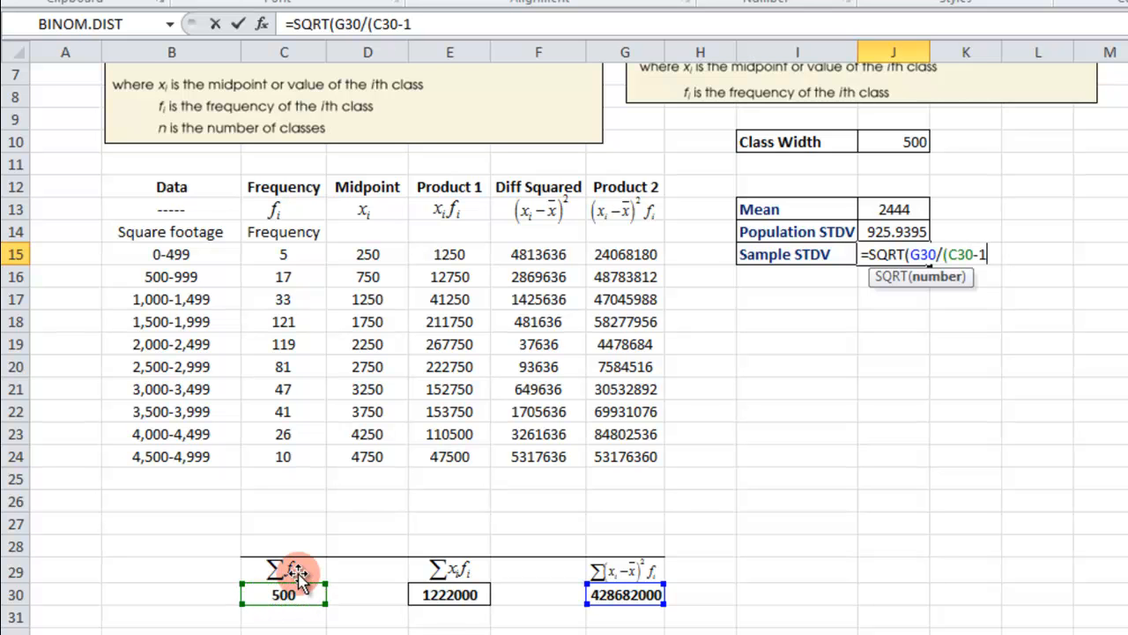
type("-1")
type(")")
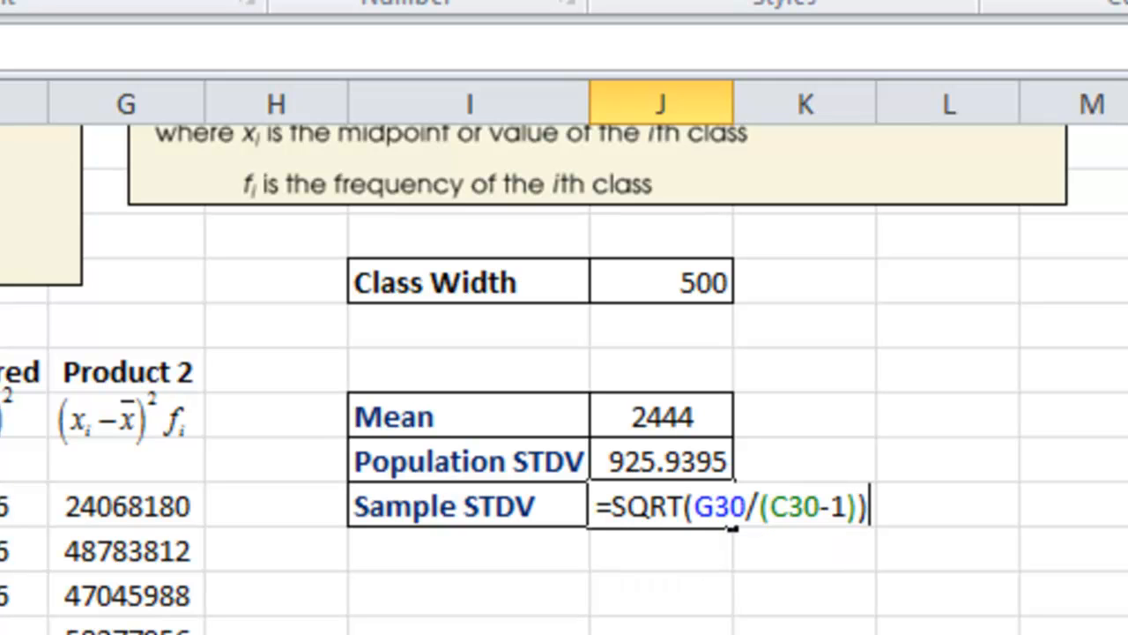
key("Return")
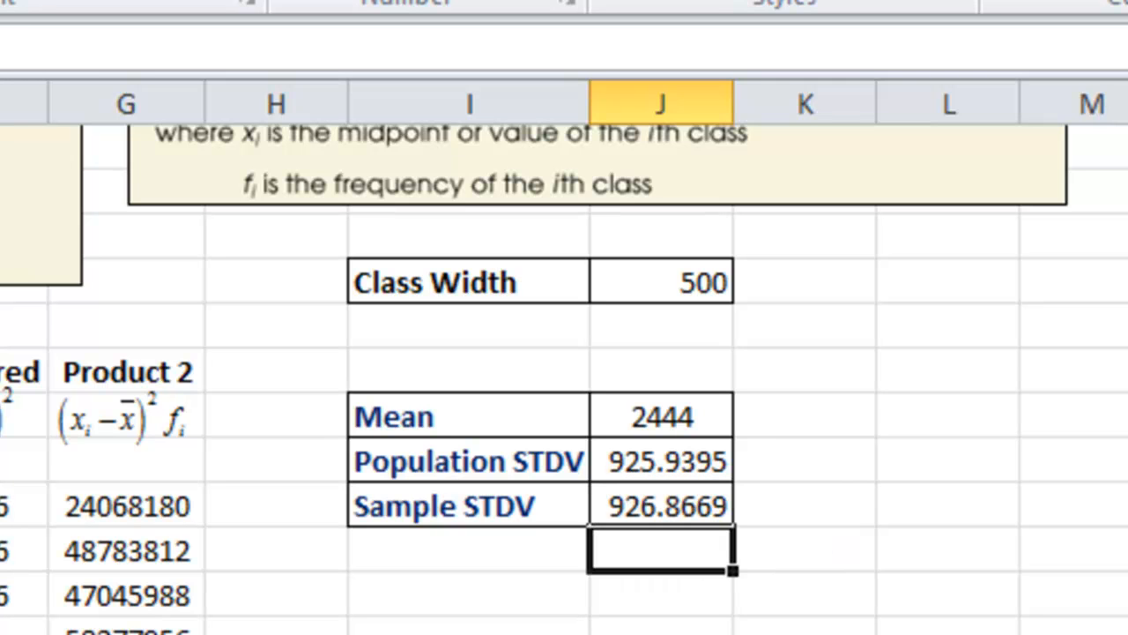
Step: Review the mean and standard deviation results alongside the formulas, the table columns, the row 30 totals and the first midpoint in D15
left_click(697, 504)
left_click(692, 461)
left_click(715, 388)
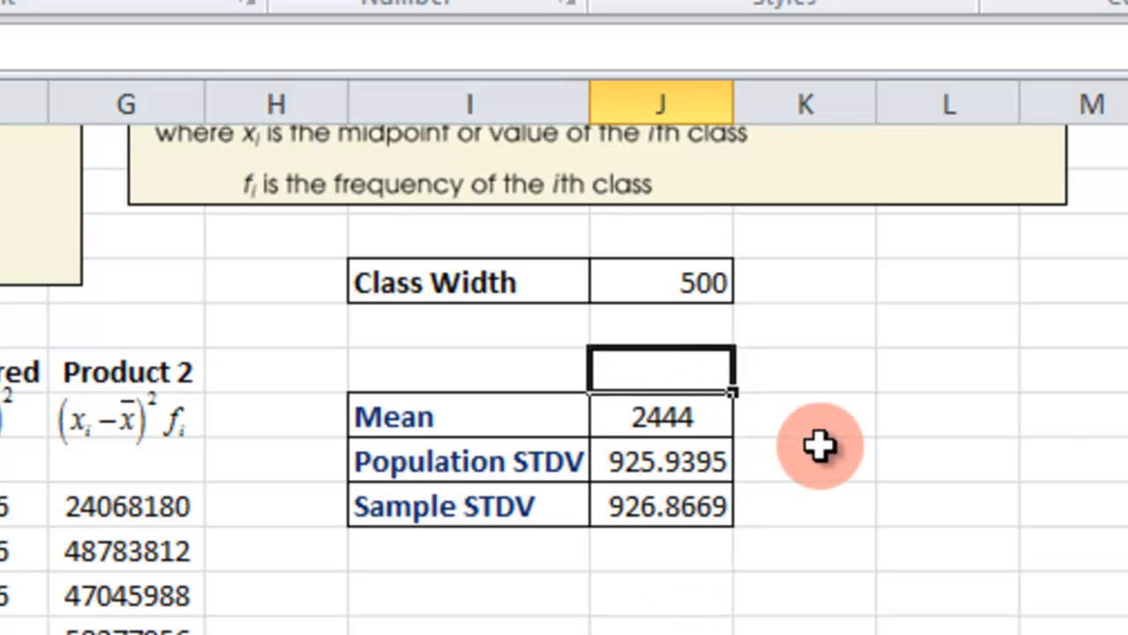
scroll(793, 426, "up", 2)
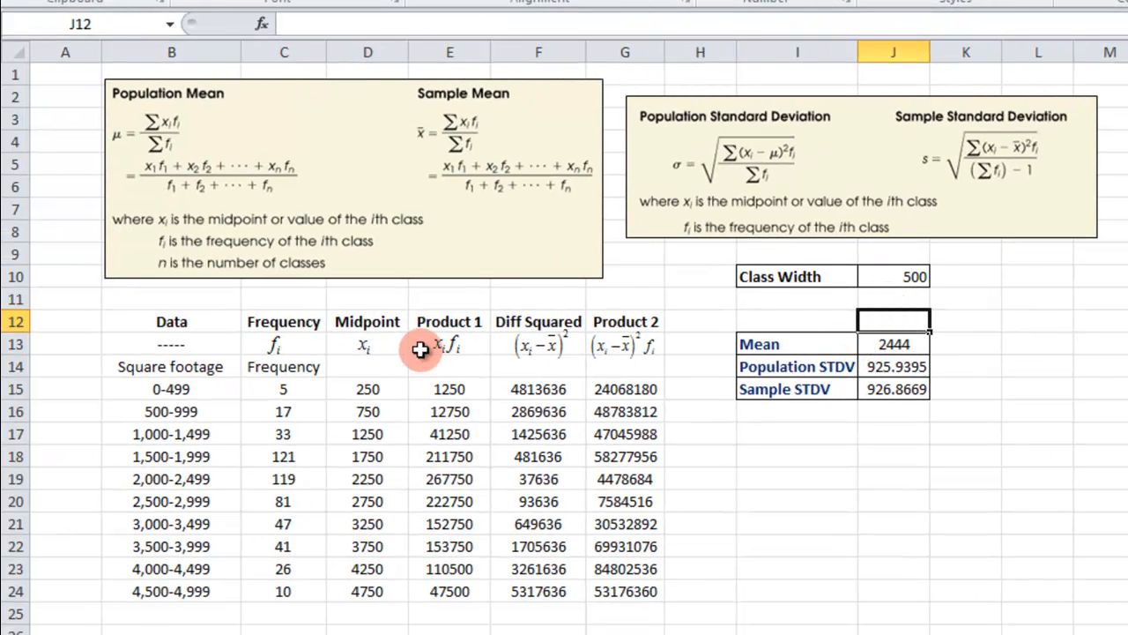
scroll(494, 324, "down", 2)
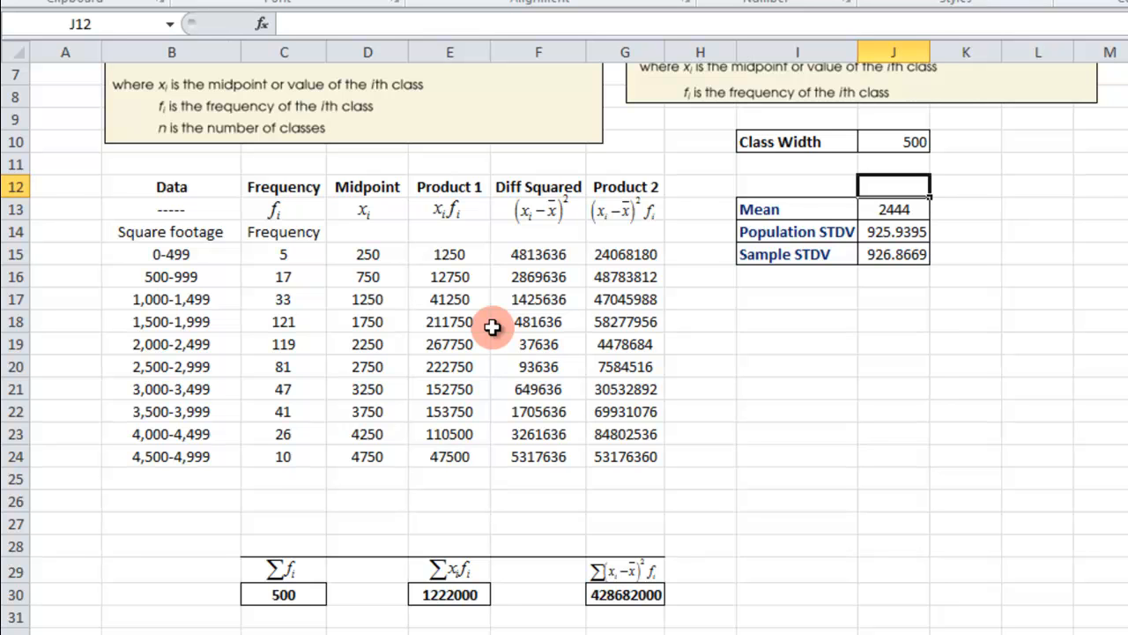
scroll(492, 326, "up", 2)
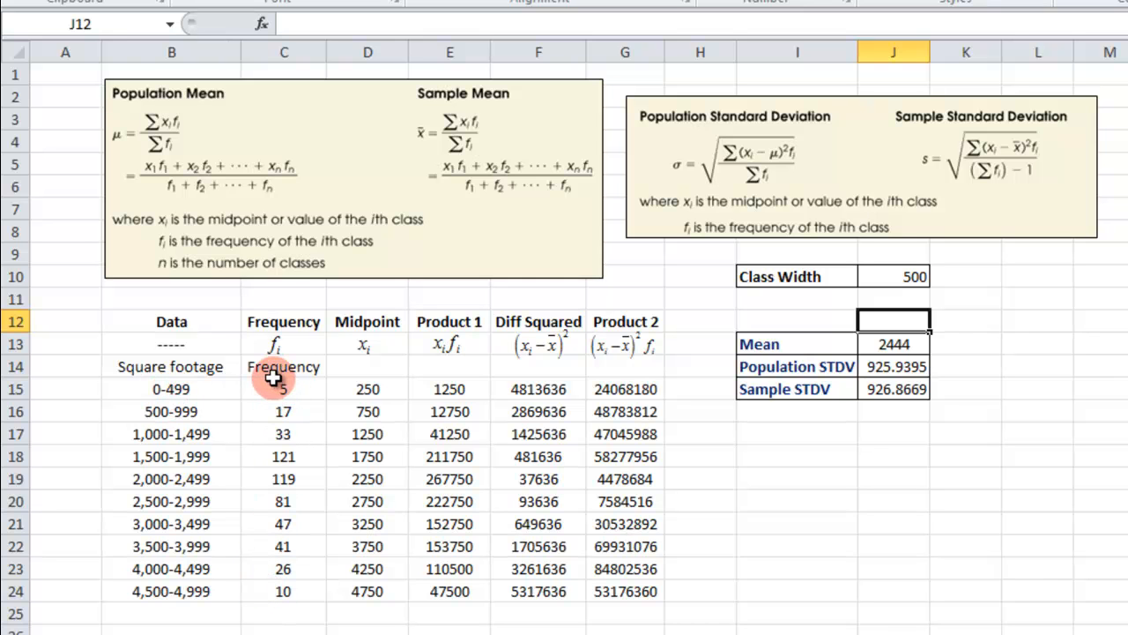
left_click(371, 388)
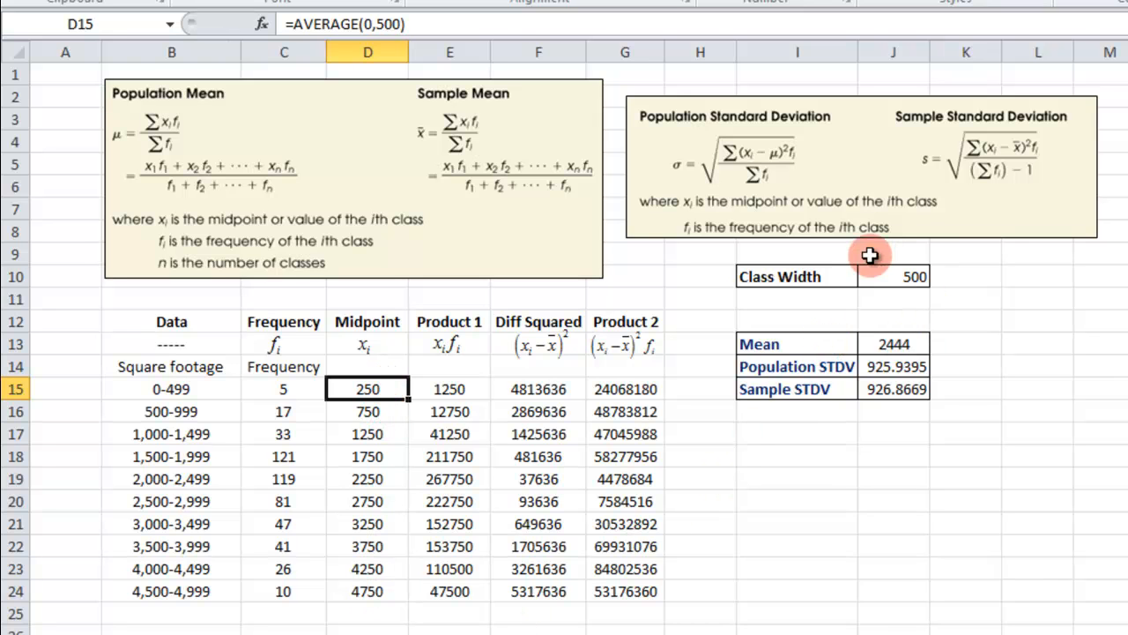
Step: Make the class width value in J10 bold and red
left_click(921, 276)
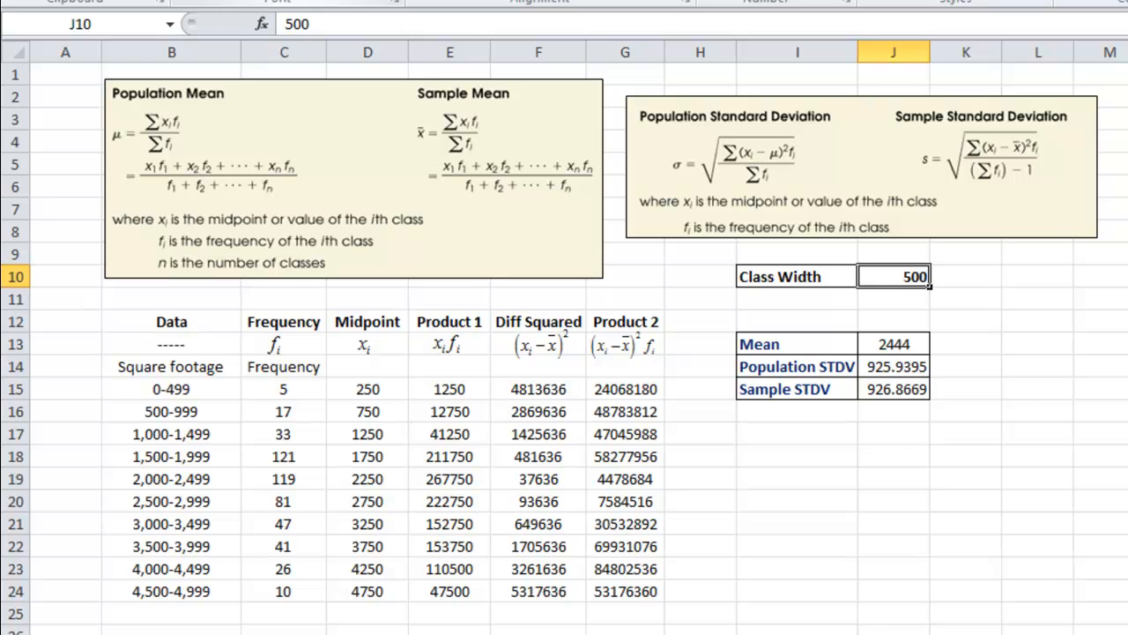
left_click(394, 0)
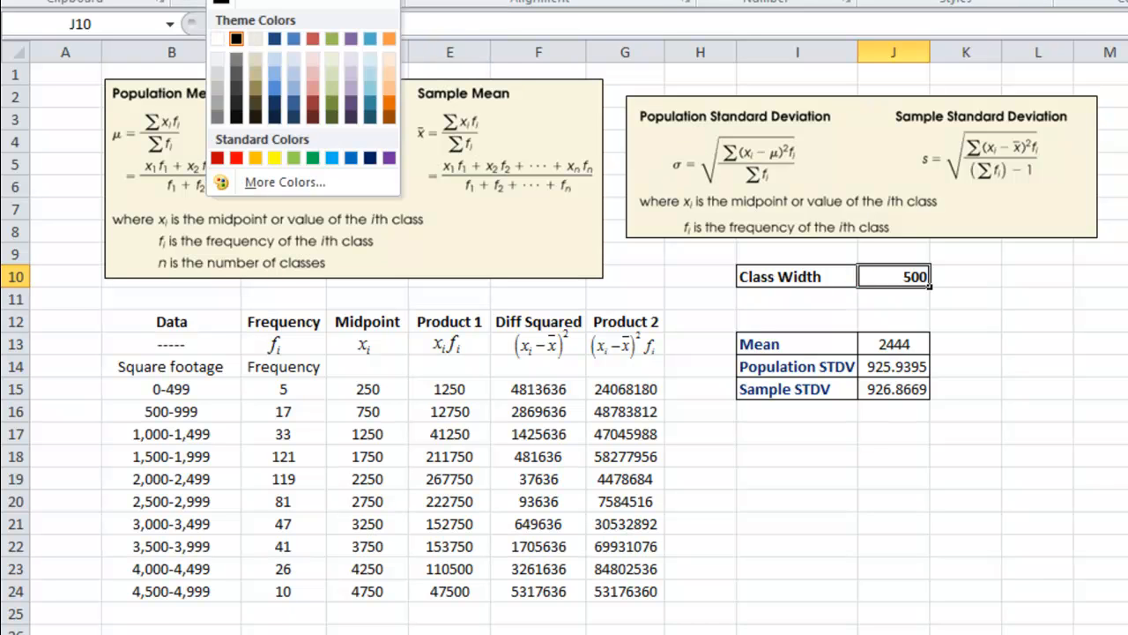
left_click(236, 157)
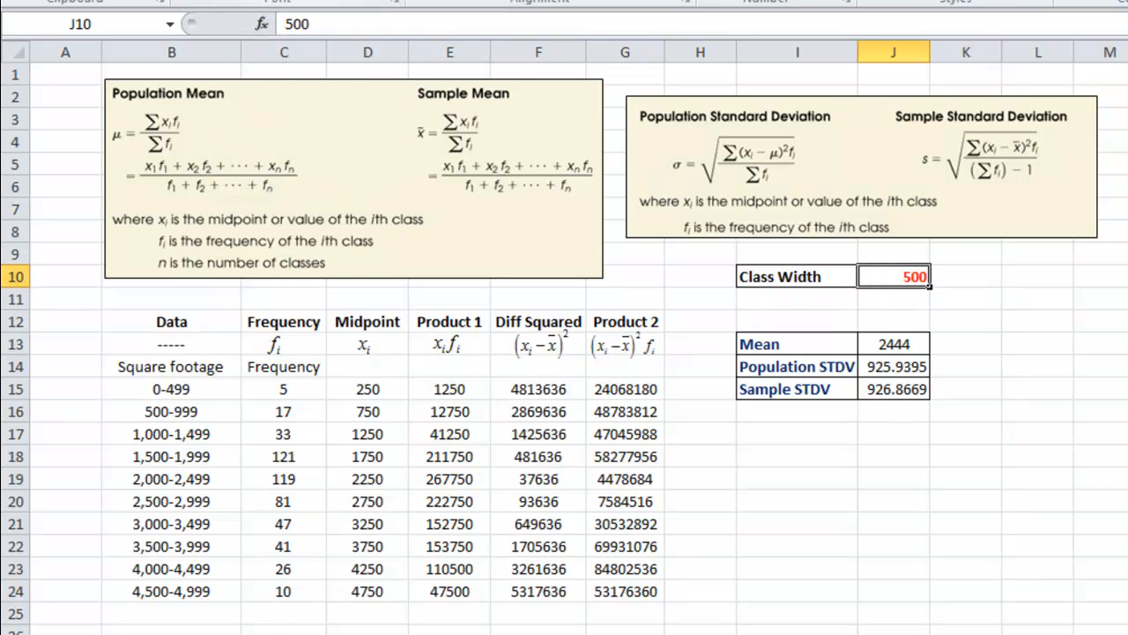
left_click(294, 380)
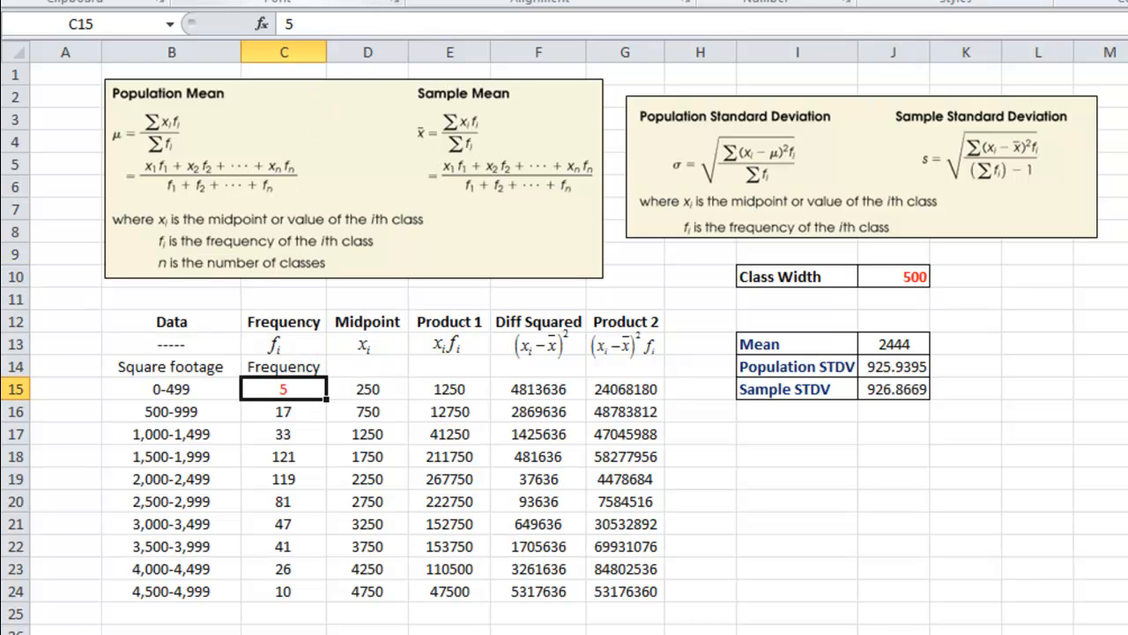
left_click(220, 2)
left_click(327, 18)
Step: Make the first midpoint value in D15 bold and red to match the class width
left_click(373, 390)
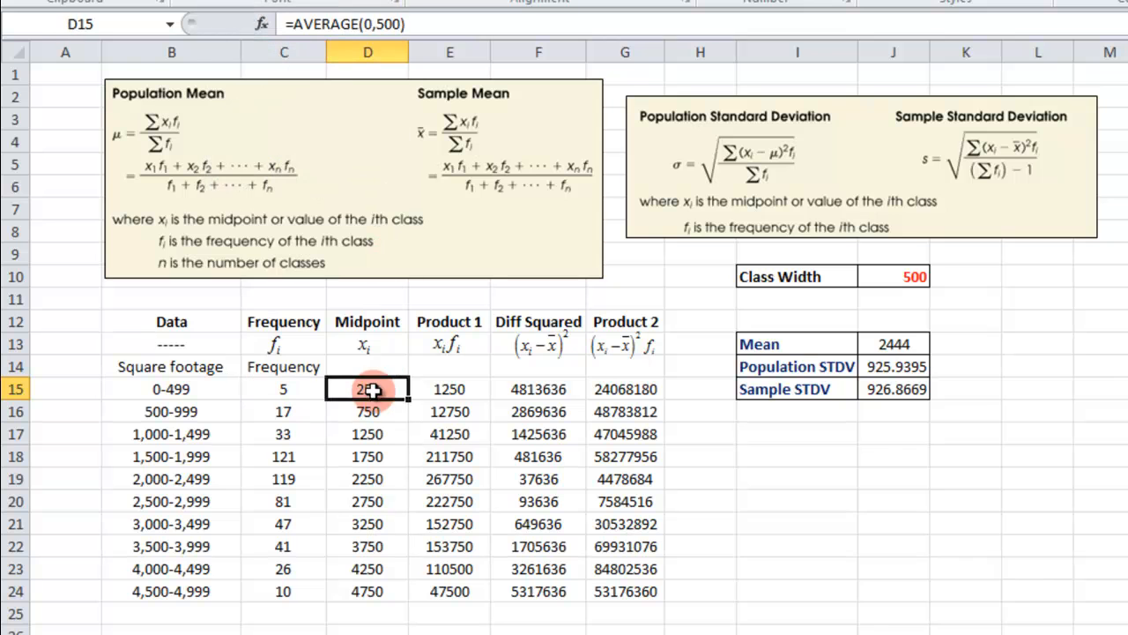
left_click(220, 2)
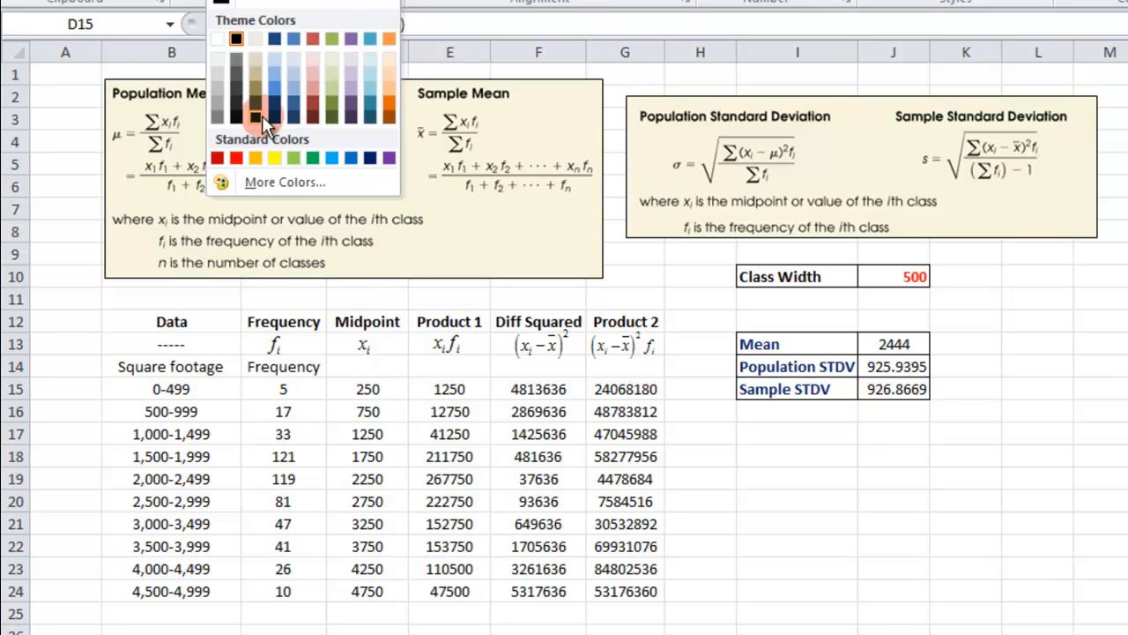
left_click(240, 157)
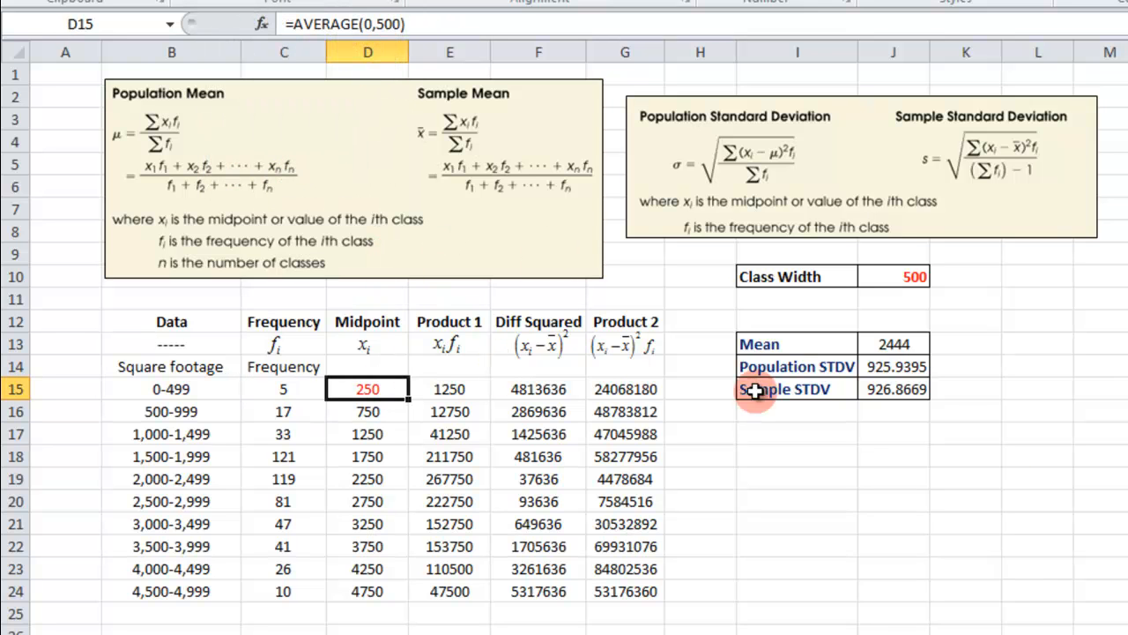
left_click(953, 339)
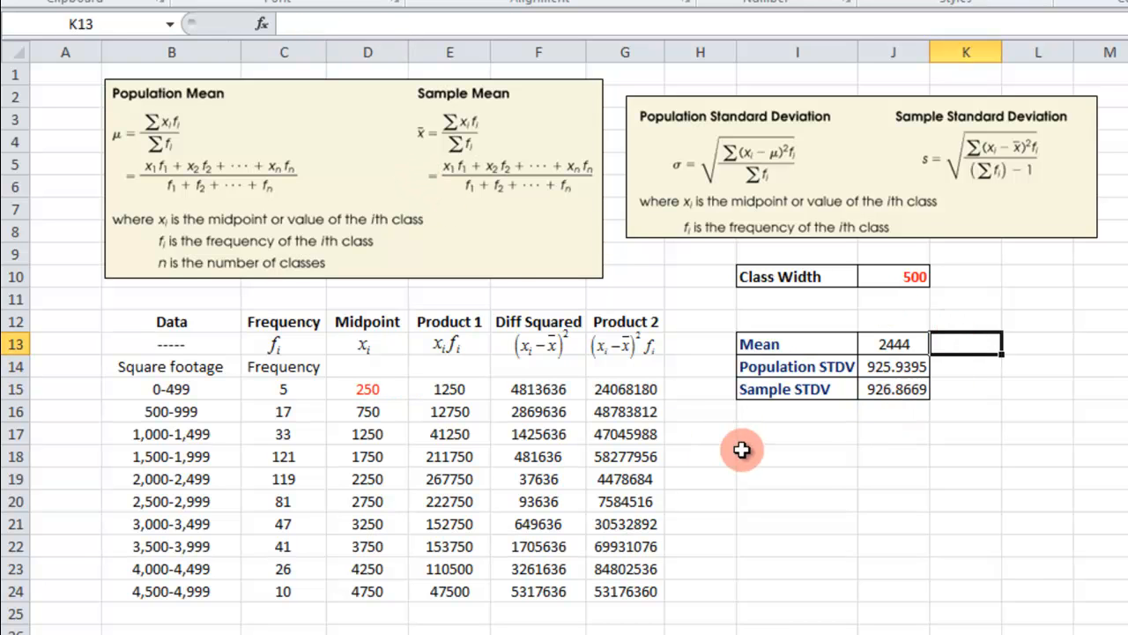
left_click(370, 395)
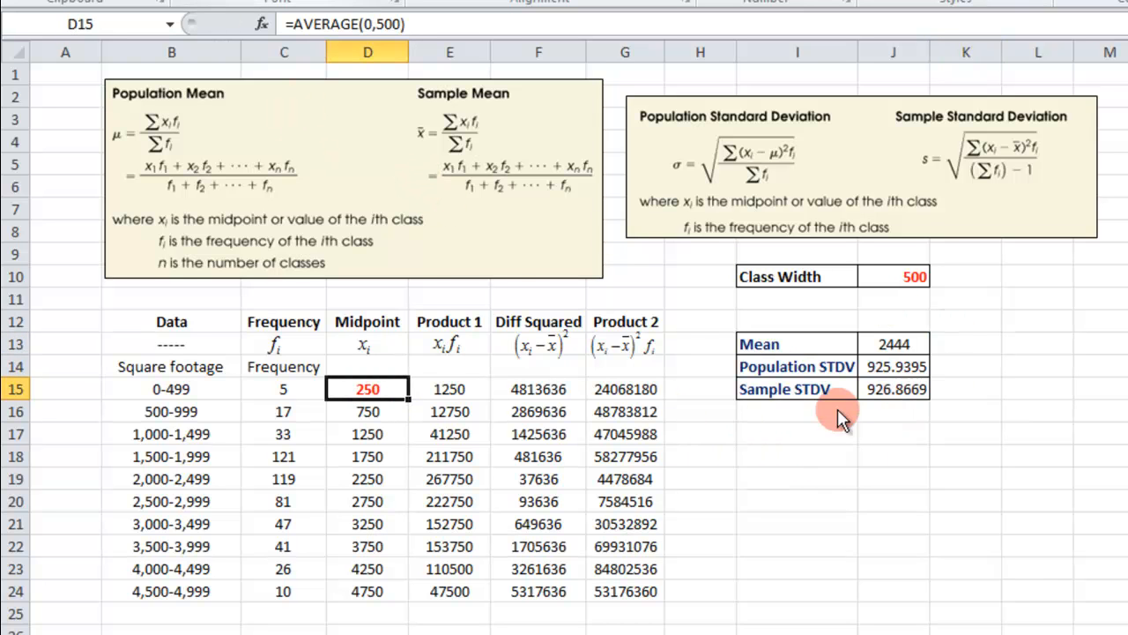
Step: Examine the population and sample standard deviation formulas in J14 and J15 against the reference formulas and the column totals
scroll(793, 392, "down", 1)
left_click(765, 405)
scroll(764, 396, "up", 1)
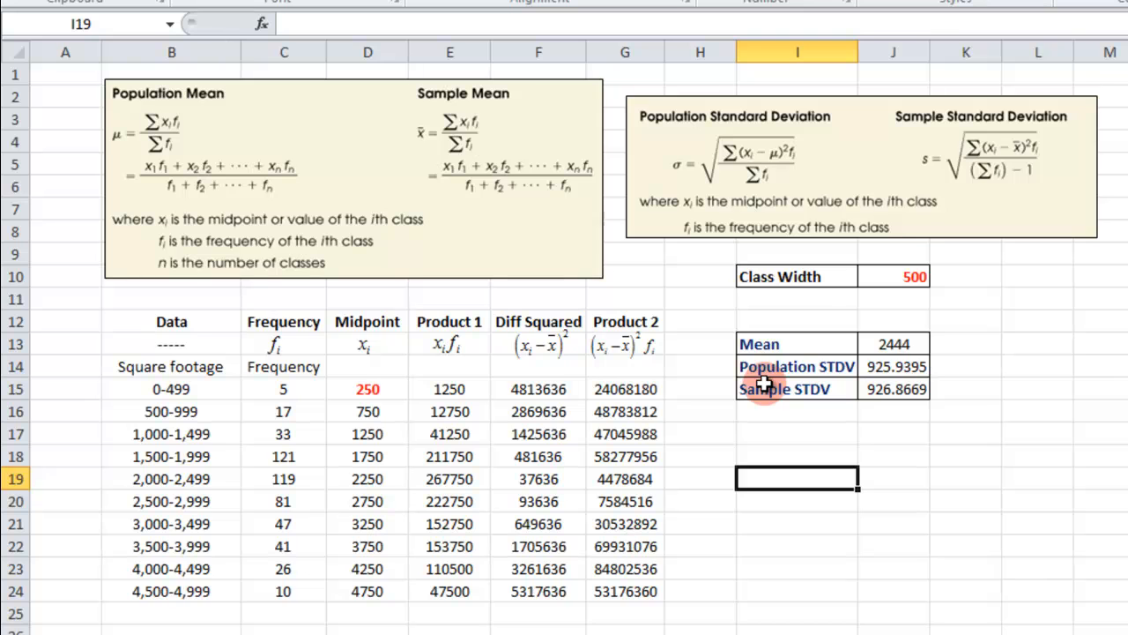
scroll(763, 383, "down", 1)
scroll(764, 383, "up", 1)
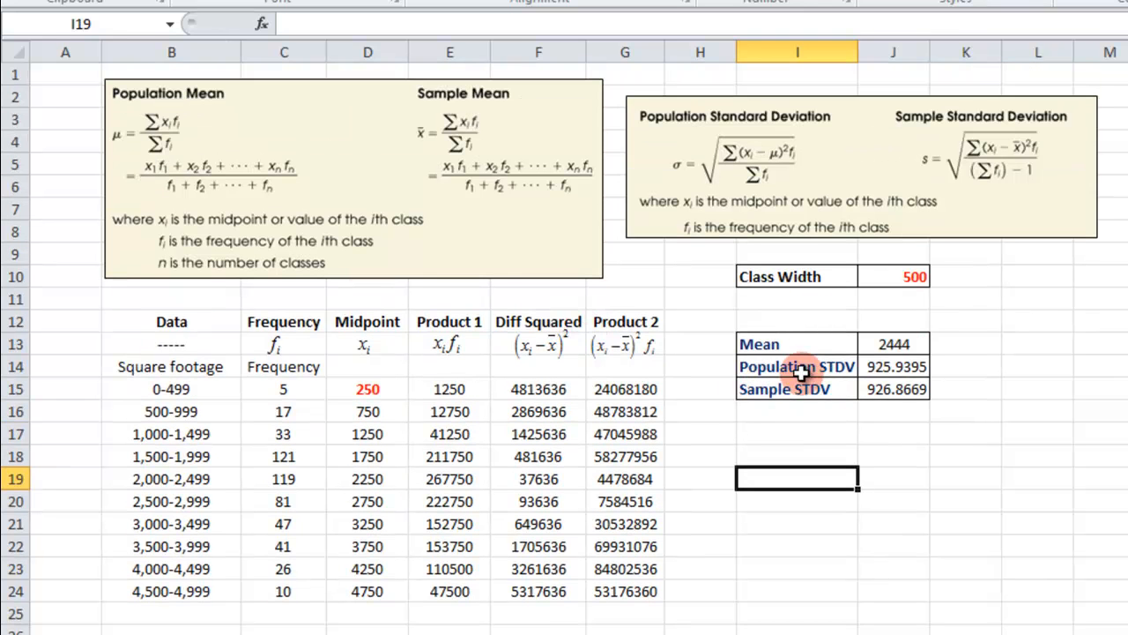
left_click(910, 367)
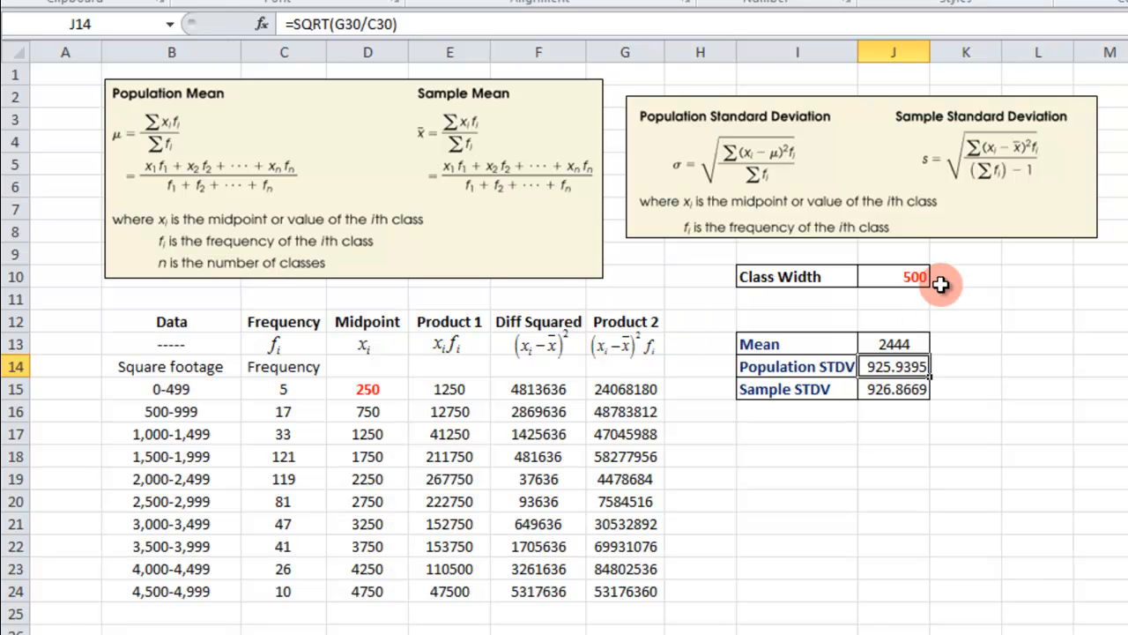
left_click(925, 393)
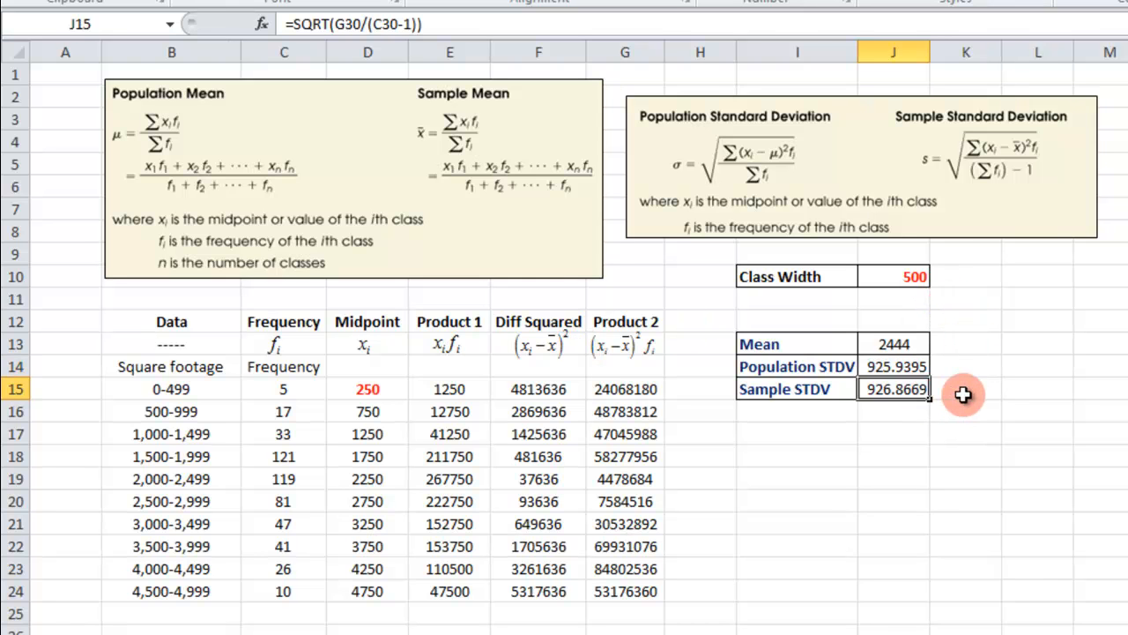
scroll(963, 395, "down", 2)
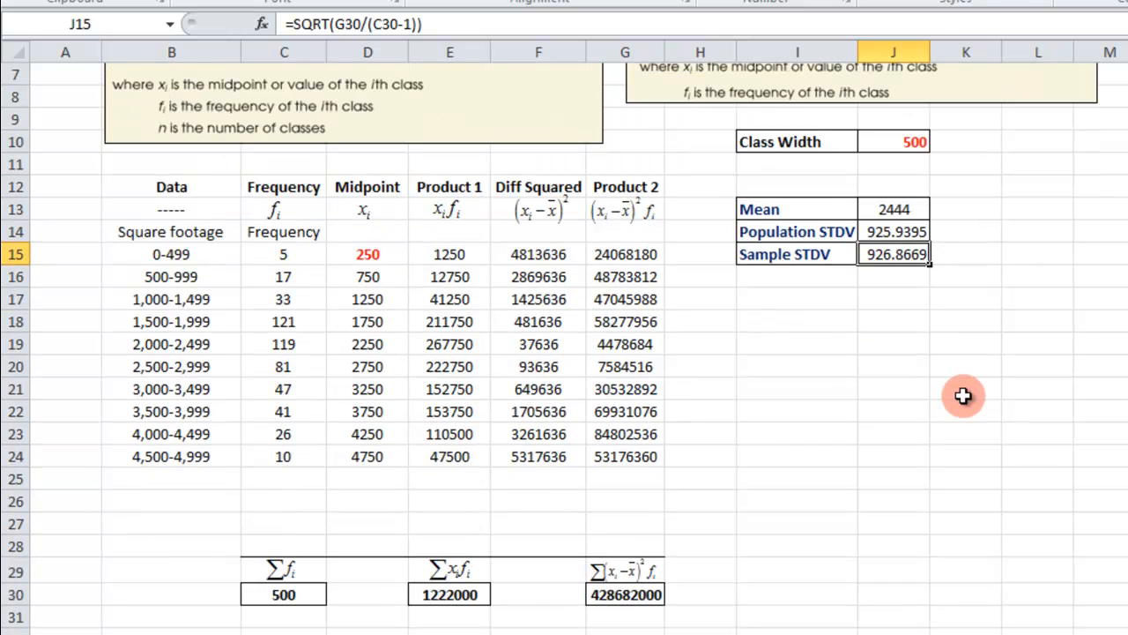
scroll(963, 395, "up", 2)
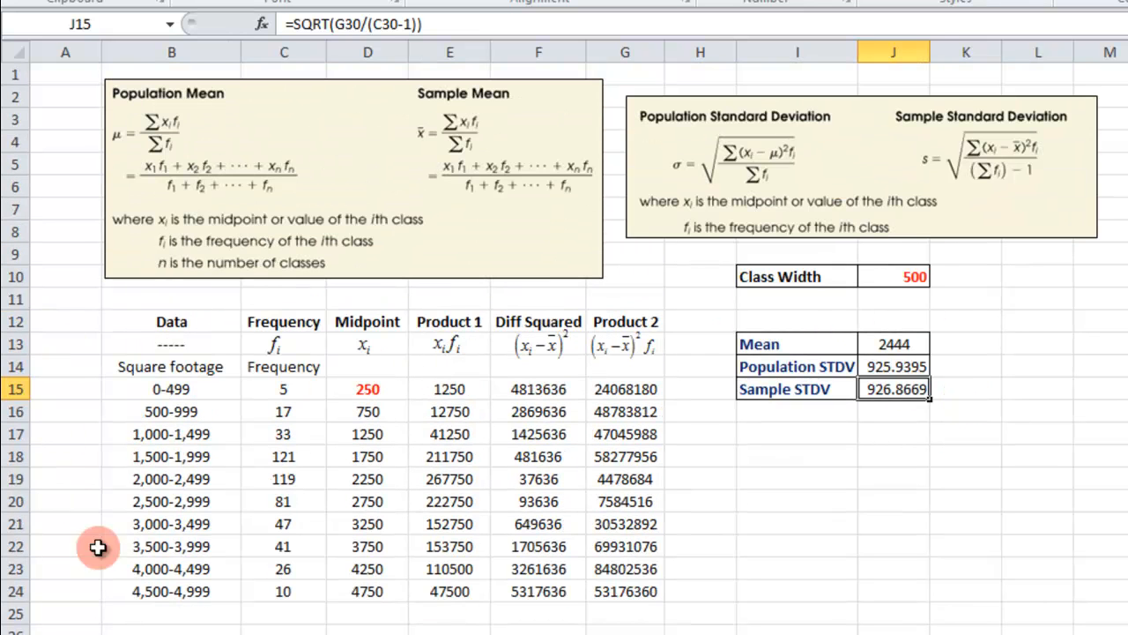